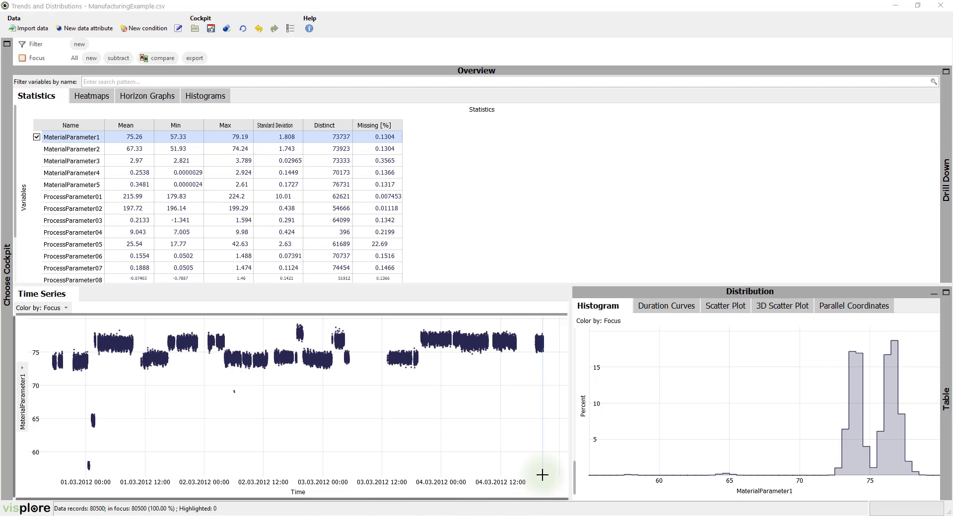
Zoom into a short stretch of the MaterialParameter1 time series, then return to the full range
drag(214, 327, 232, 373)
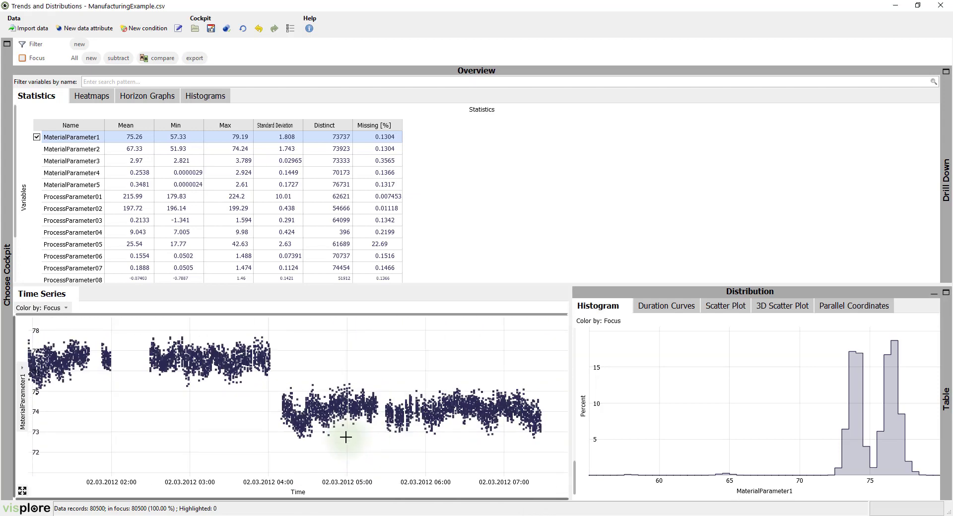
click(23, 491)
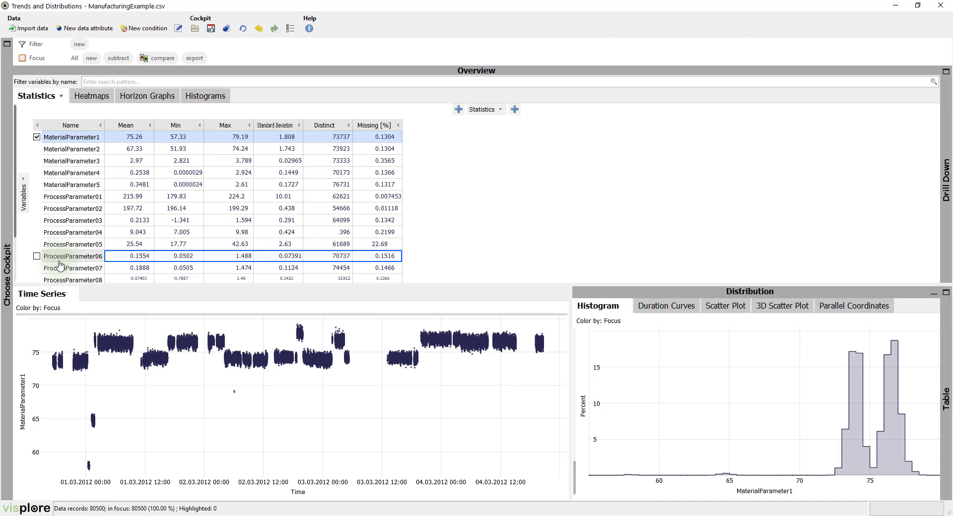
scroll(58, 270, down, 2)
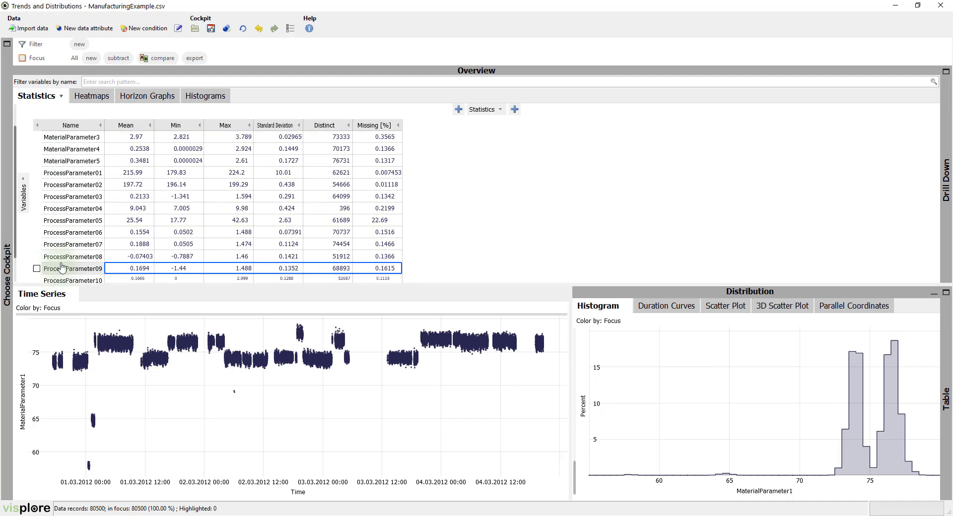
scroll(67, 220, up, 2)
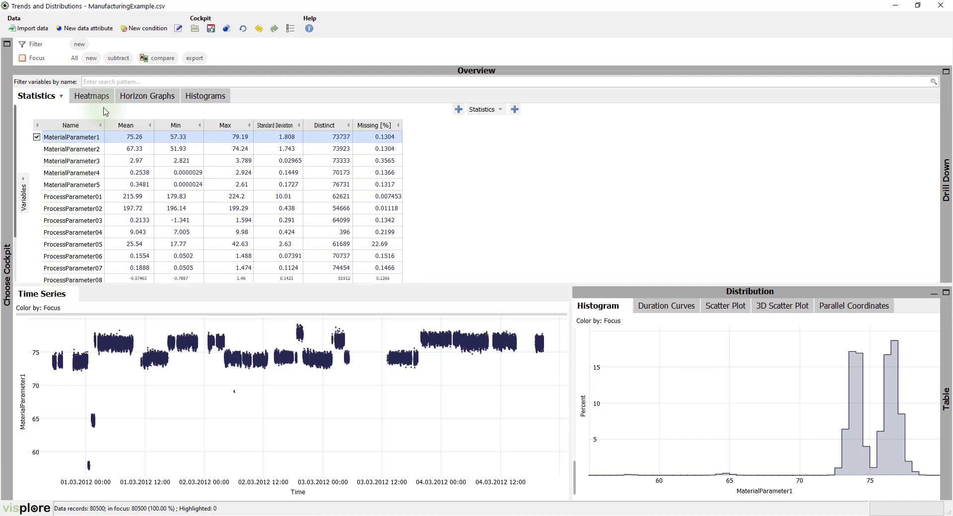
Step through MaterialParameter2 and MaterialParameter3 to show MaterialParameter4 in the charts
click(82, 149)
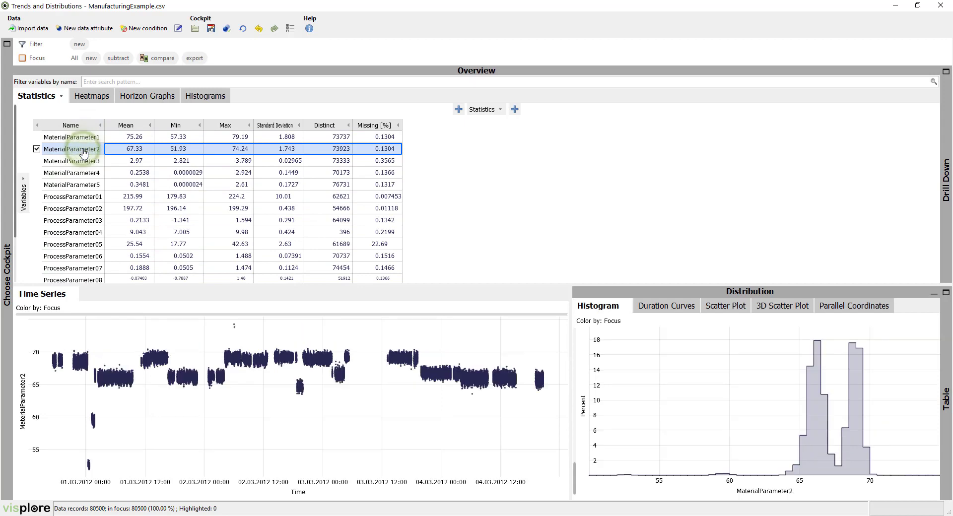
click(81, 162)
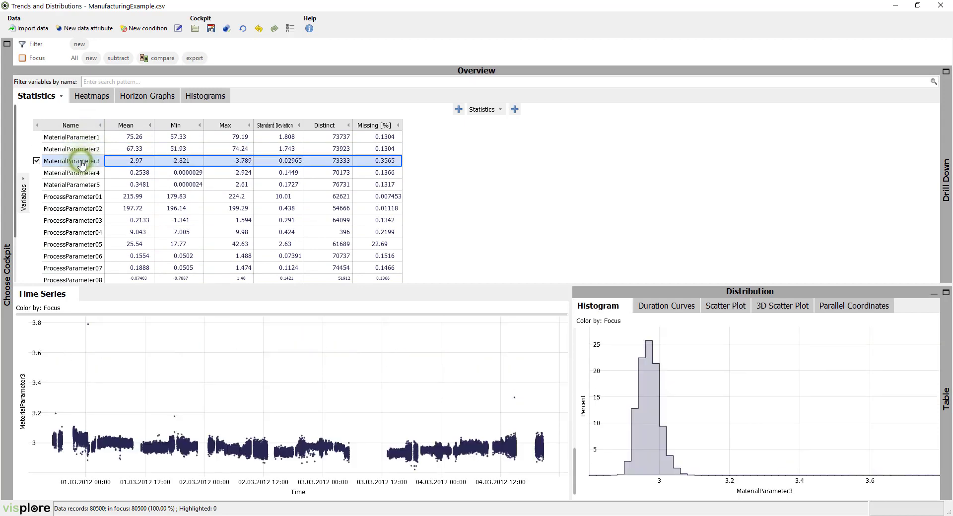
click(77, 173)
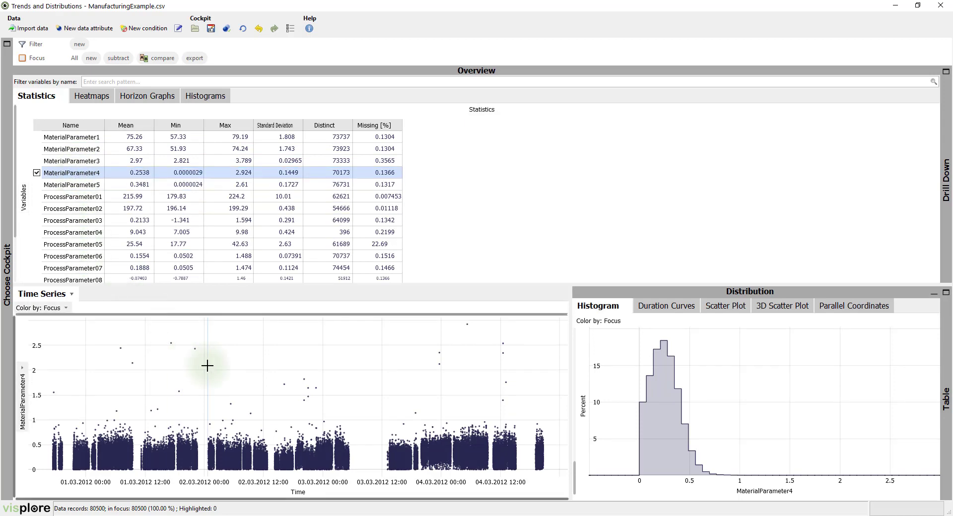
Colour the MaterialParameter4 time-series points by the categorical Quality attribute
click(64, 308)
mouse_move(67, 320)
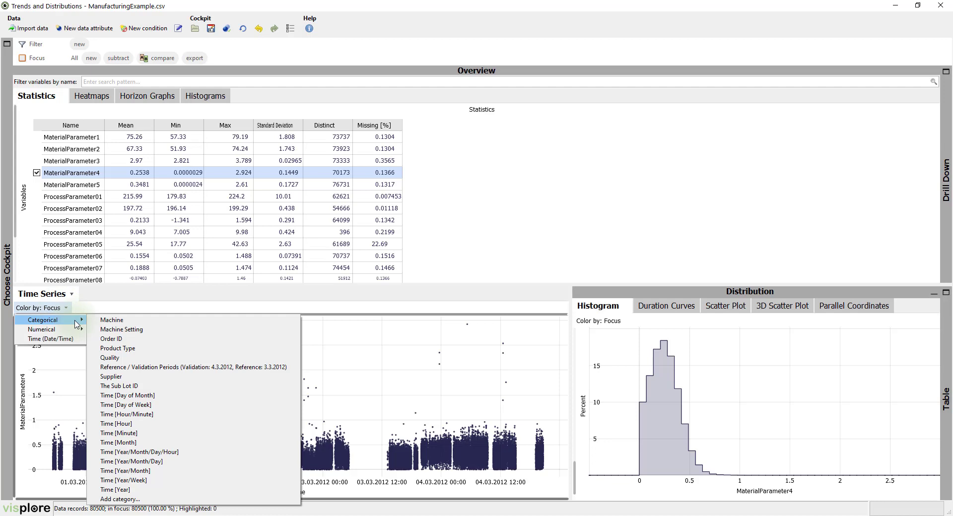
click(129, 359)
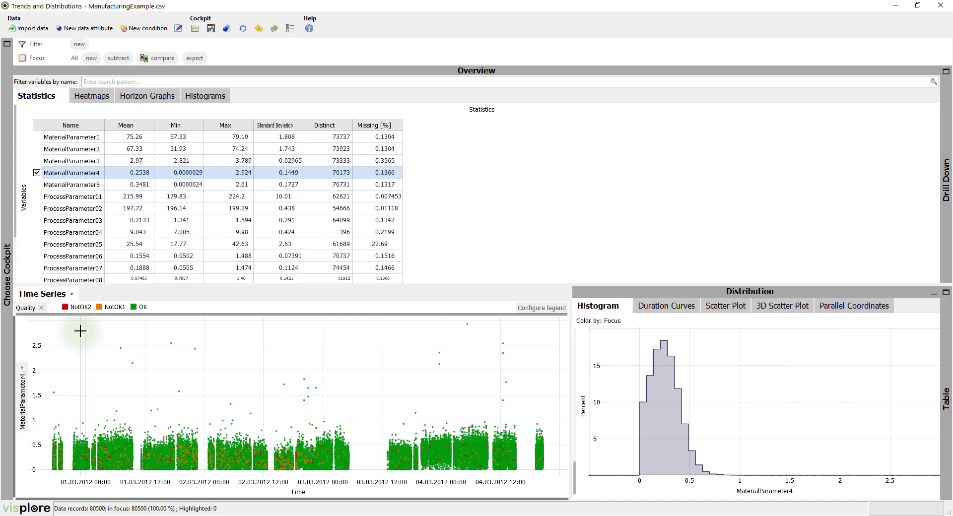
Brush the 25 MaterialParameter4 points above 1 and list their records in the Table view
mouse_move(46, 318)
mouse_down()
mouse_move(166, 373)
mouse_move(395, 392)
mouse_move(516, 420)
mouse_move(558, 420)
mouse_up()
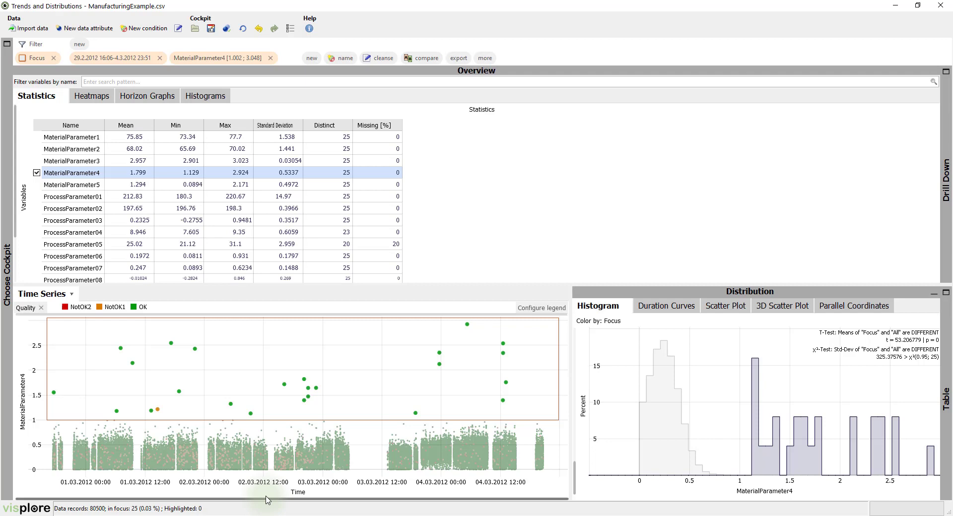
click(949, 305)
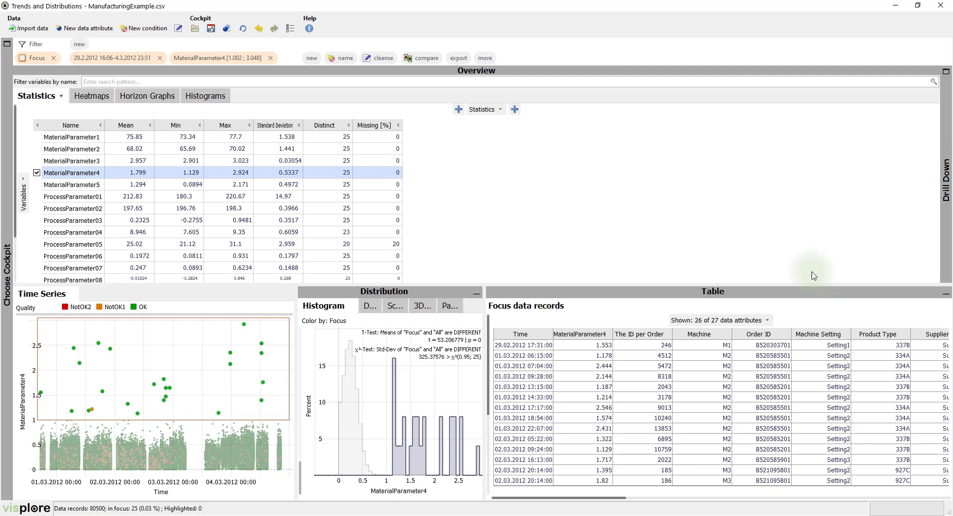
click(530, 369)
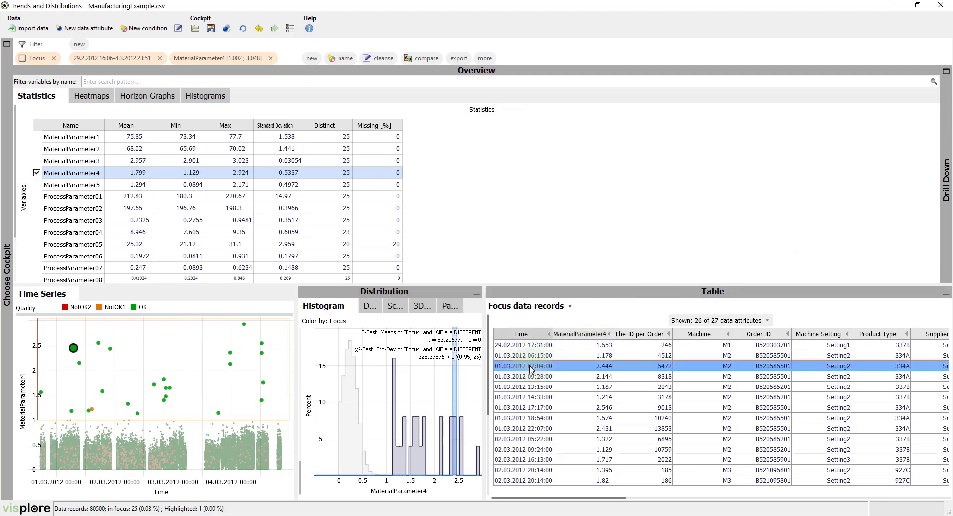
click(533, 377)
click(535, 386)
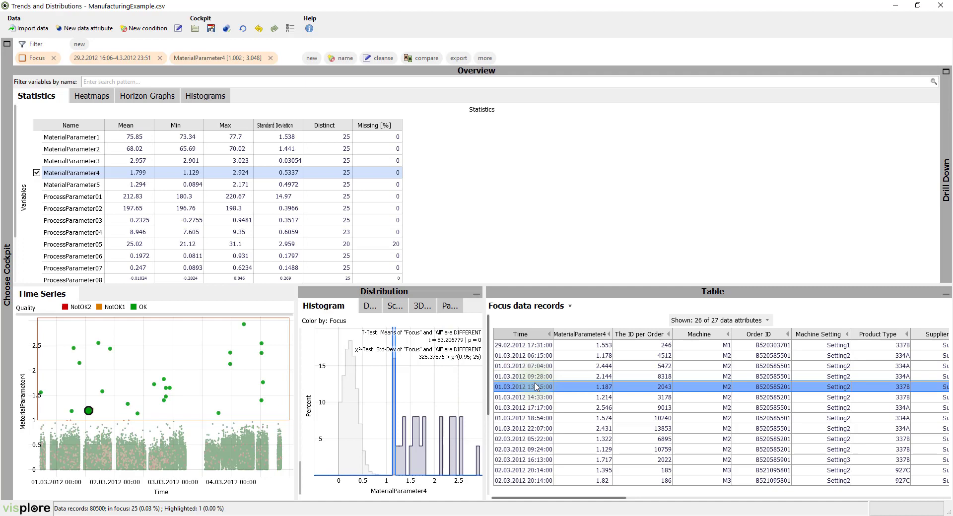
click(538, 397)
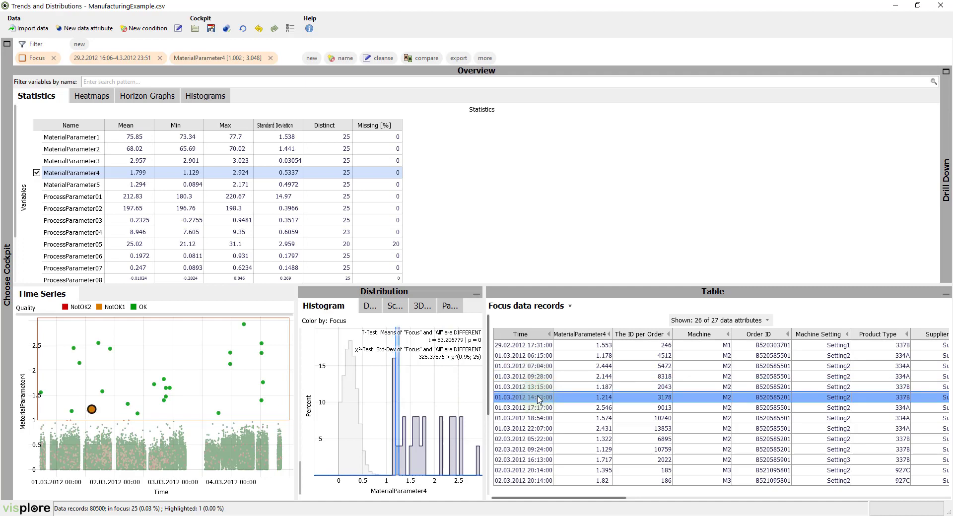
click(545, 306)
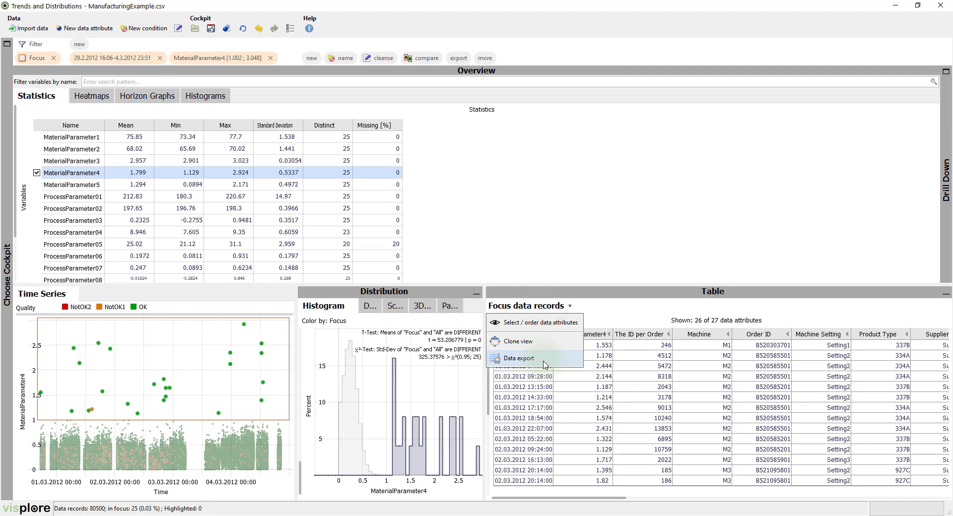
click(609, 312)
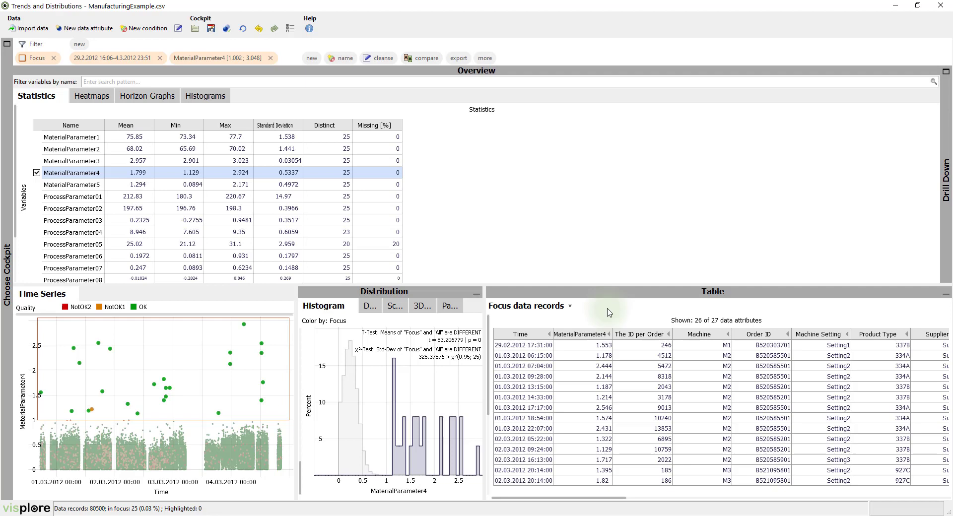
Set the 25 focused MaterialParameter4 outlier values to missing and accept the edits
click(386, 60)
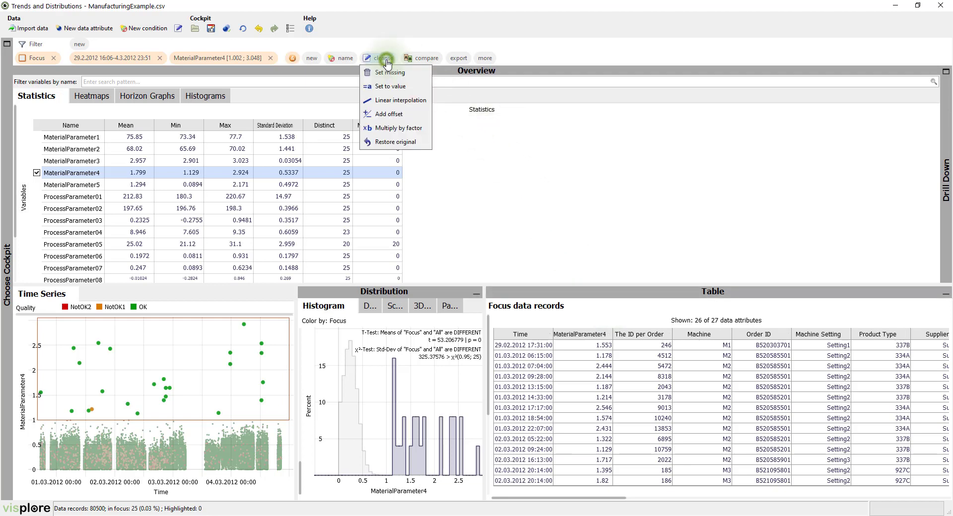
click(419, 77)
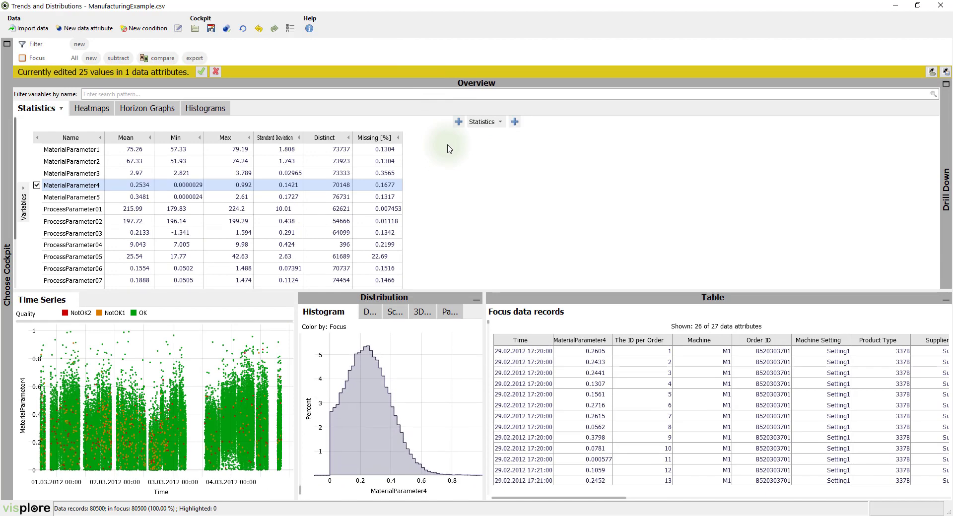
click(201, 71)
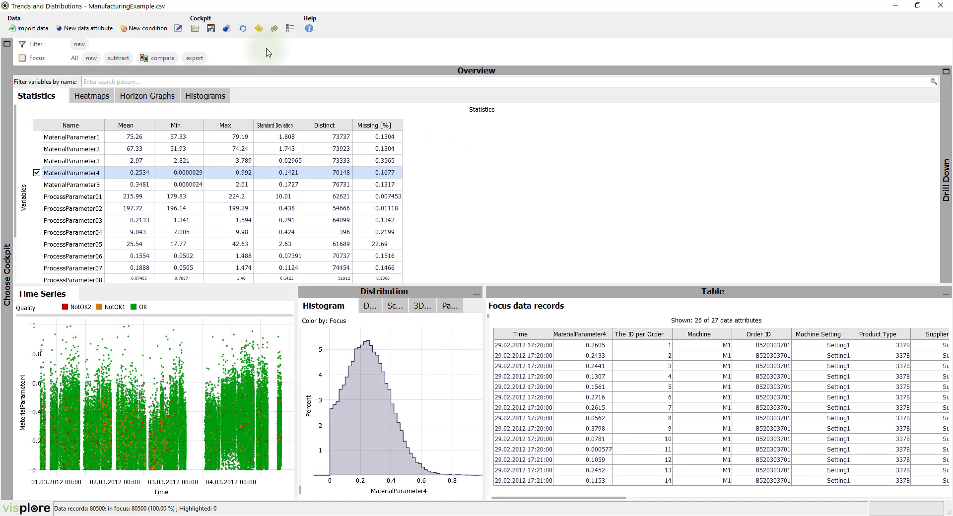
Plot ProcessParameter01 in the time series and histogram, trying Product Type colouring before reverting to Focus
click(87, 196)
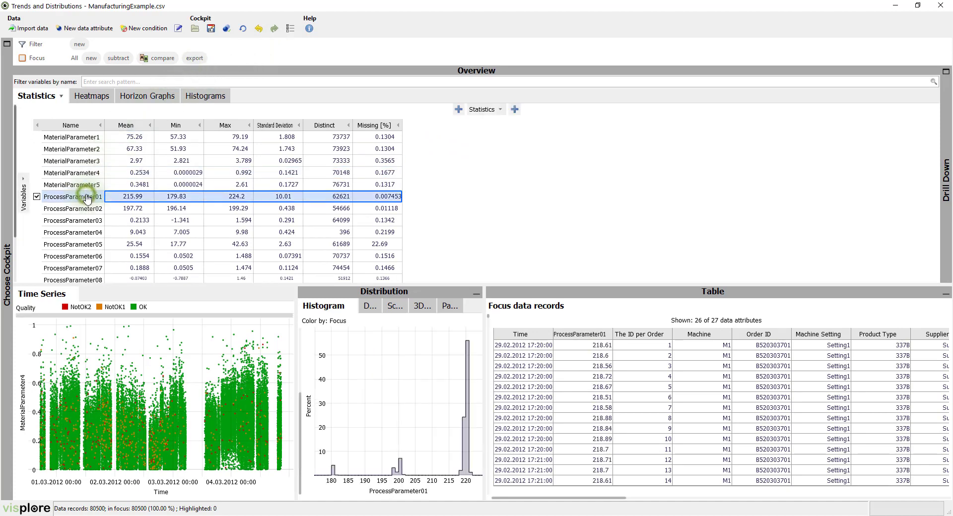
drag(86, 196, 96, 368)
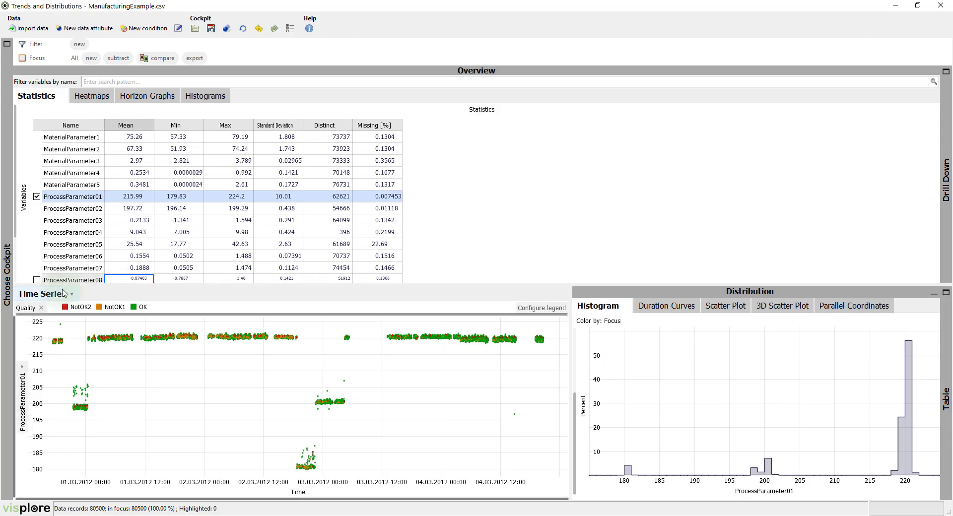
click(26, 308)
mouse_move(47, 320)
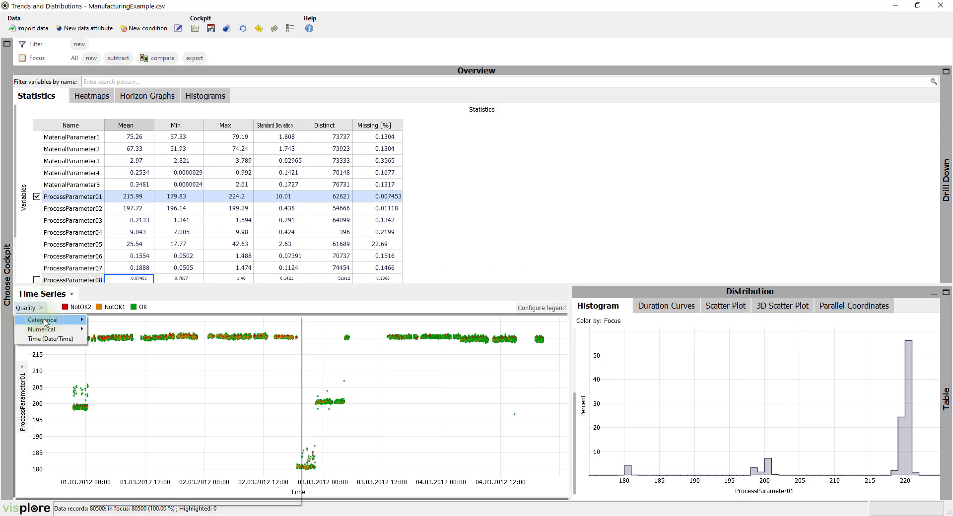
click(145, 348)
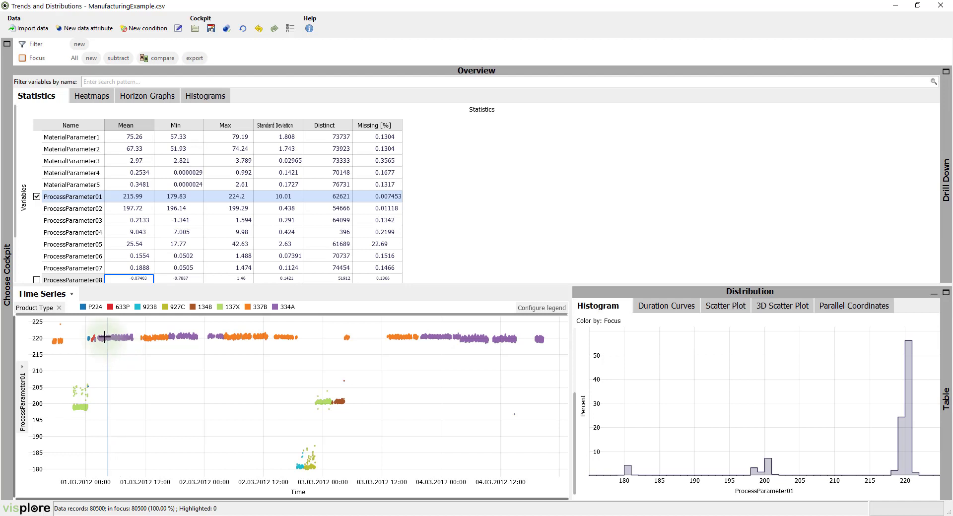
click(59, 307)
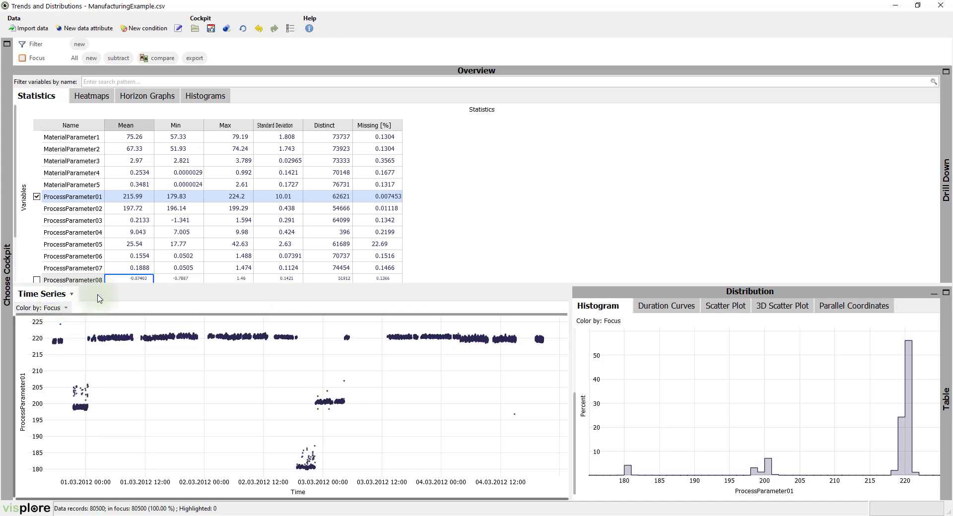
Expand the Drill Down view as a bar chart grouped by Product Type
click(945, 121)
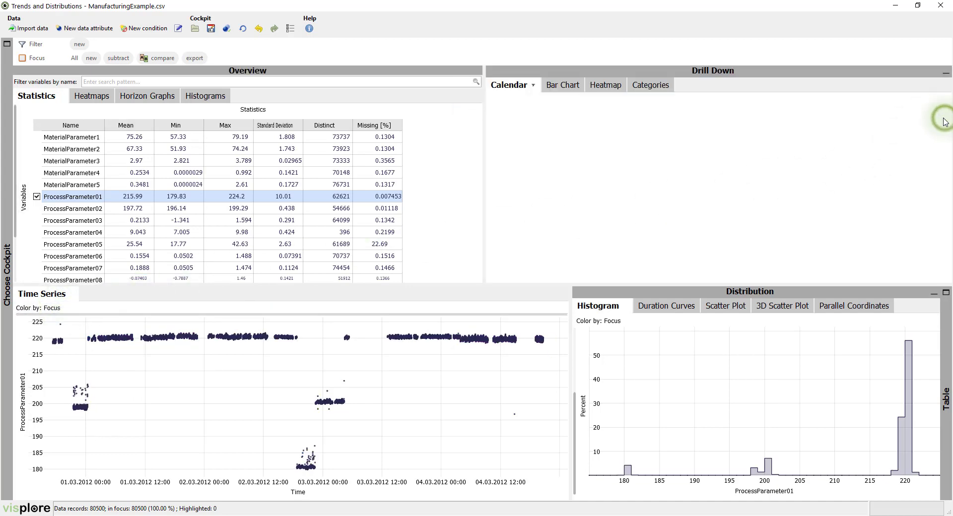
click(580, 85)
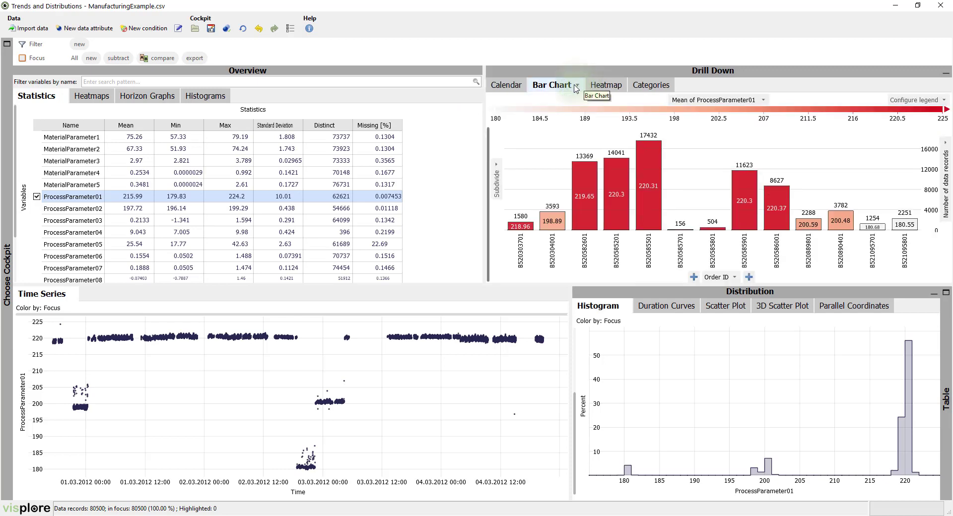
click(734, 277)
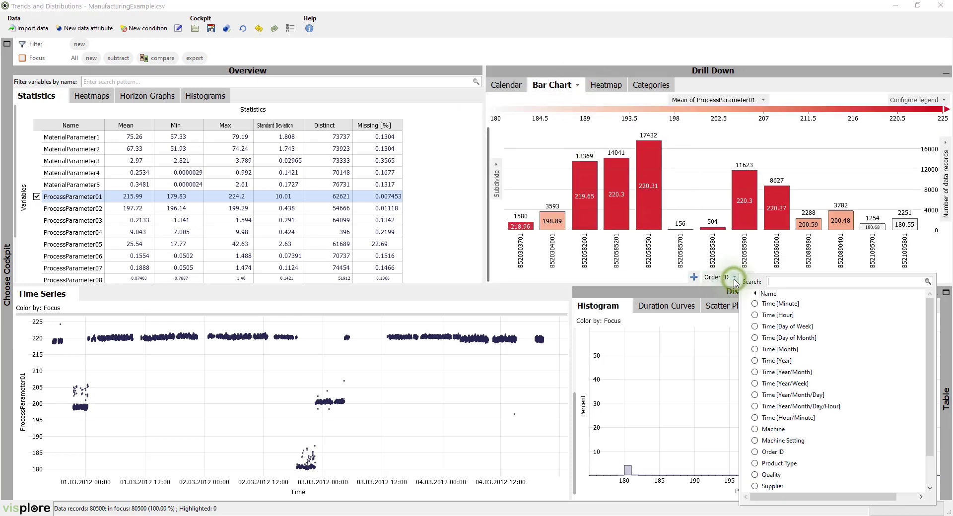
click(754, 463)
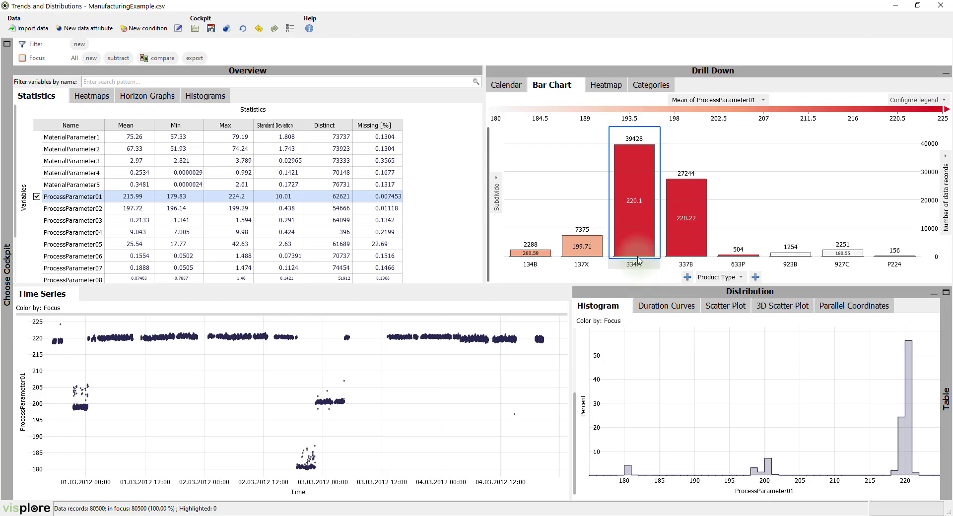
Focus in turn on product types 334A, 137X and 337B, then clear the focus
click(635, 234)
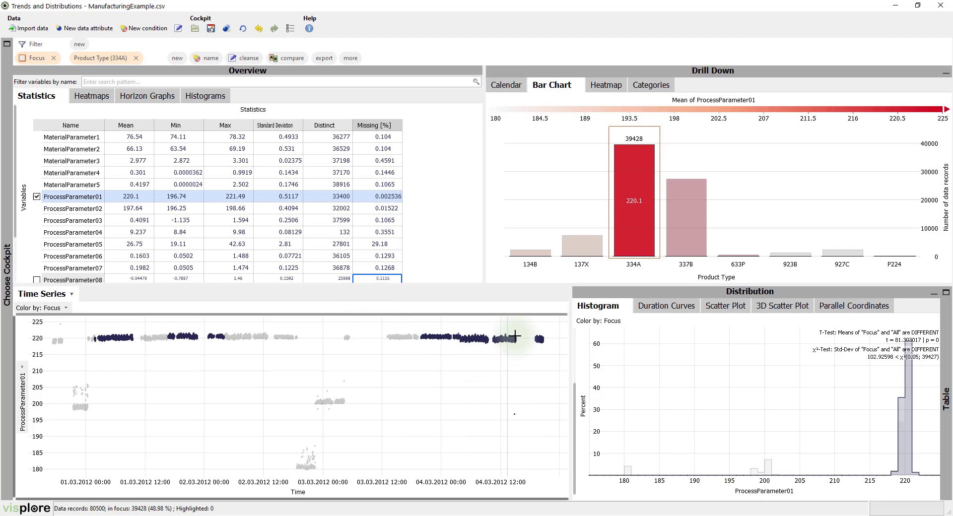
click(582, 248)
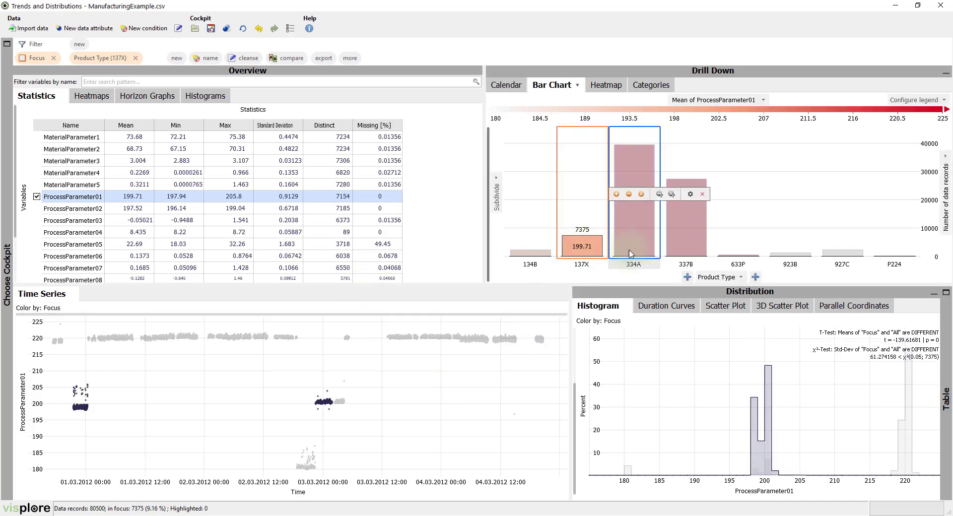
click(685, 244)
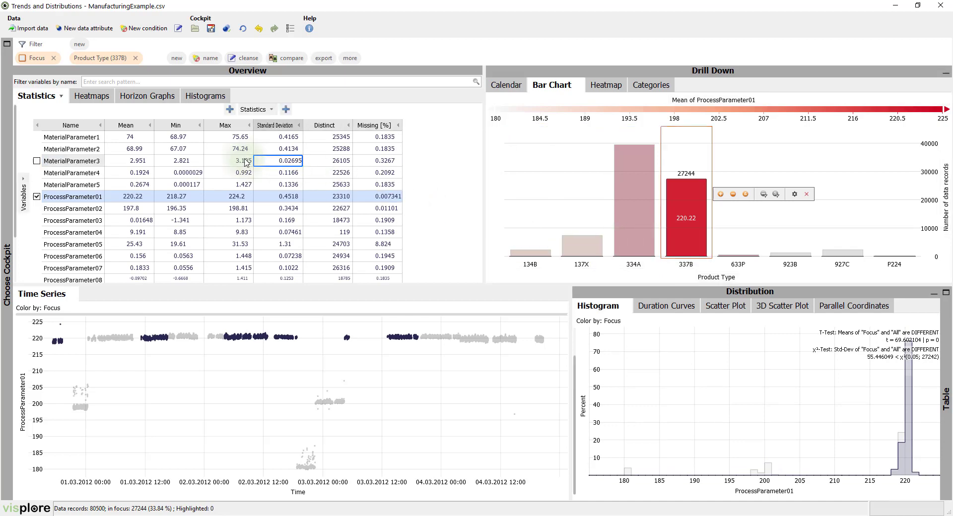
click(53, 58)
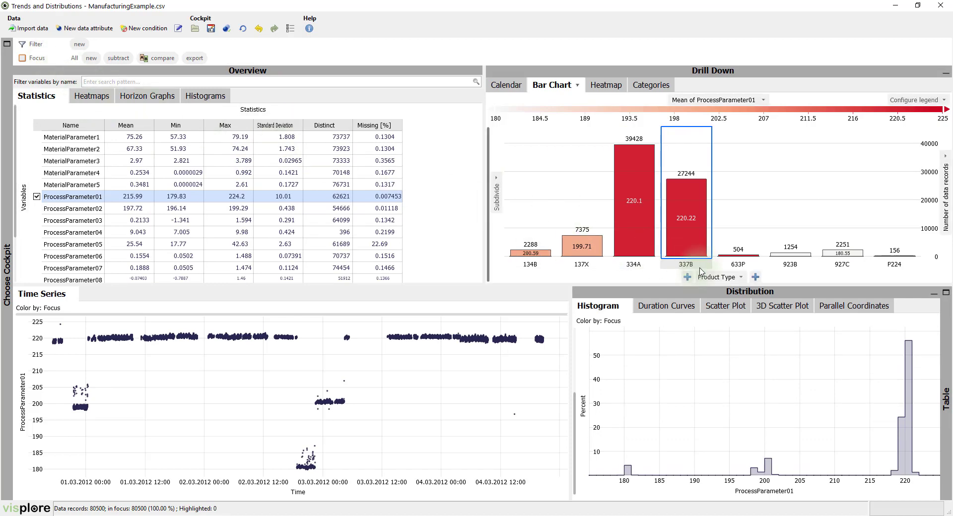
Group the drill-down bars by Time [Year/Month/Day] with hourly bars within each day
click(741, 277)
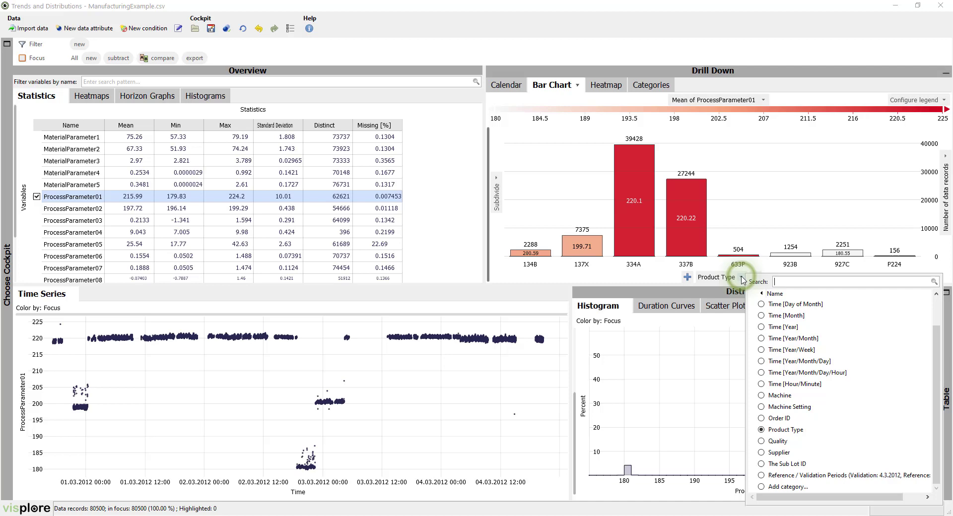
click(761, 362)
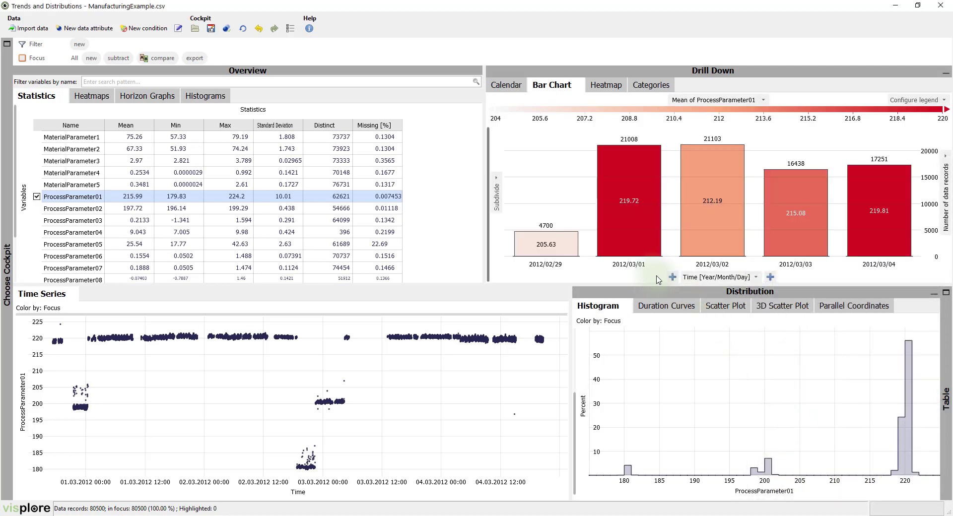
click(771, 279)
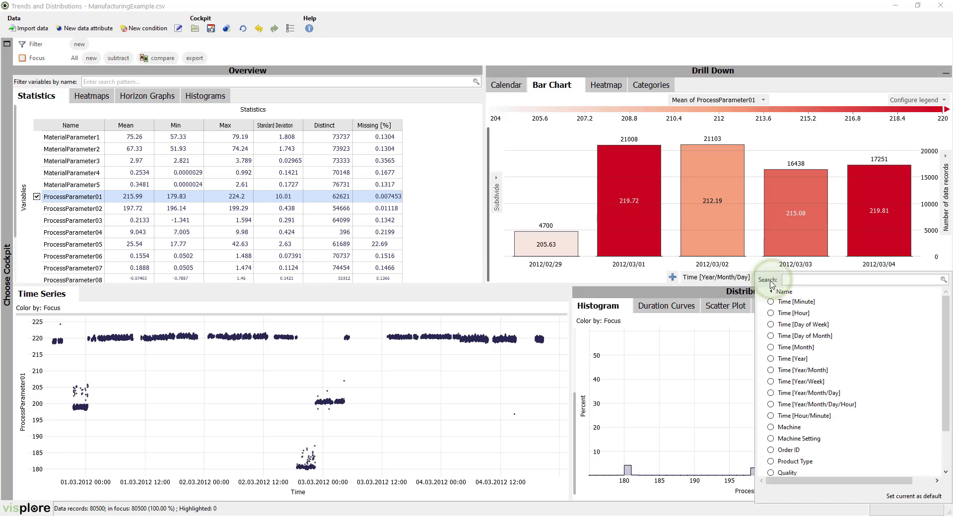
click(772, 314)
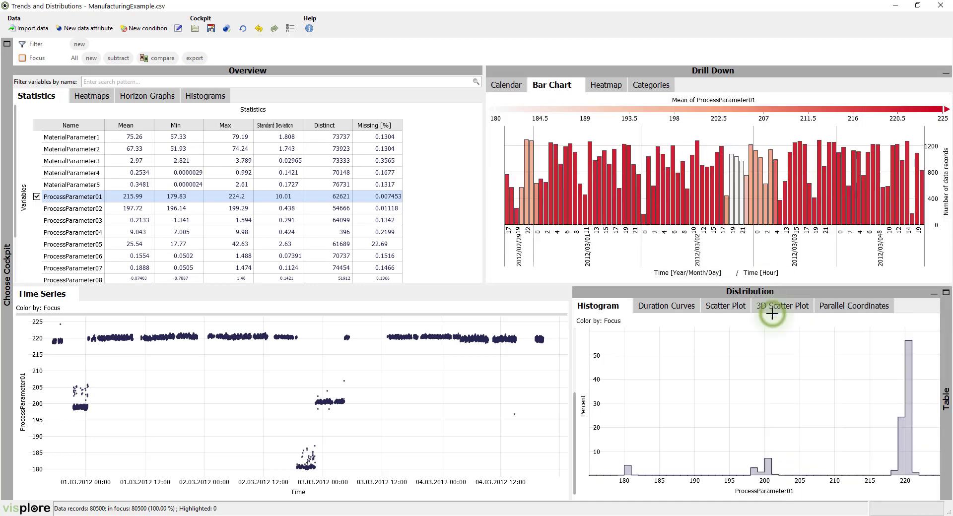
Subdivide the hourly bars into Product Type rows ordered by descending mean ProcessParameter01
mouse_move(619, 278)
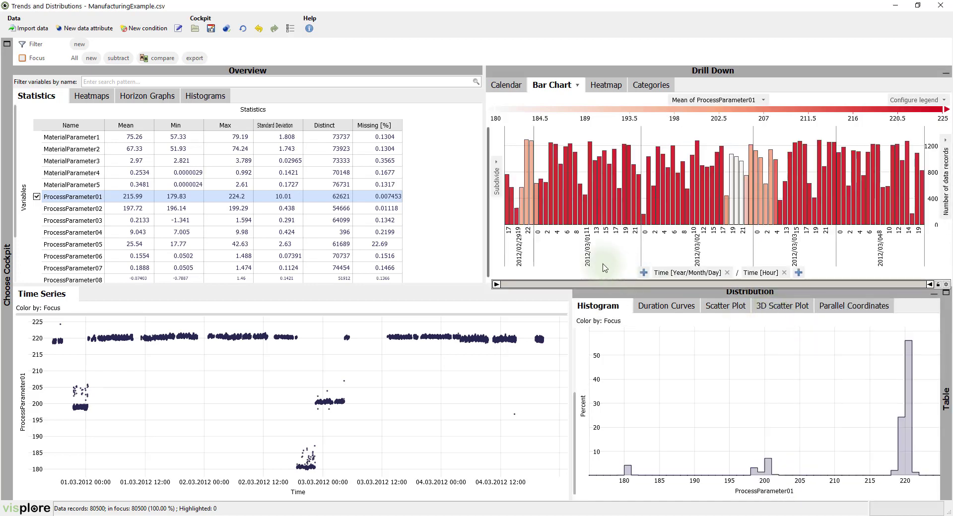
click(496, 164)
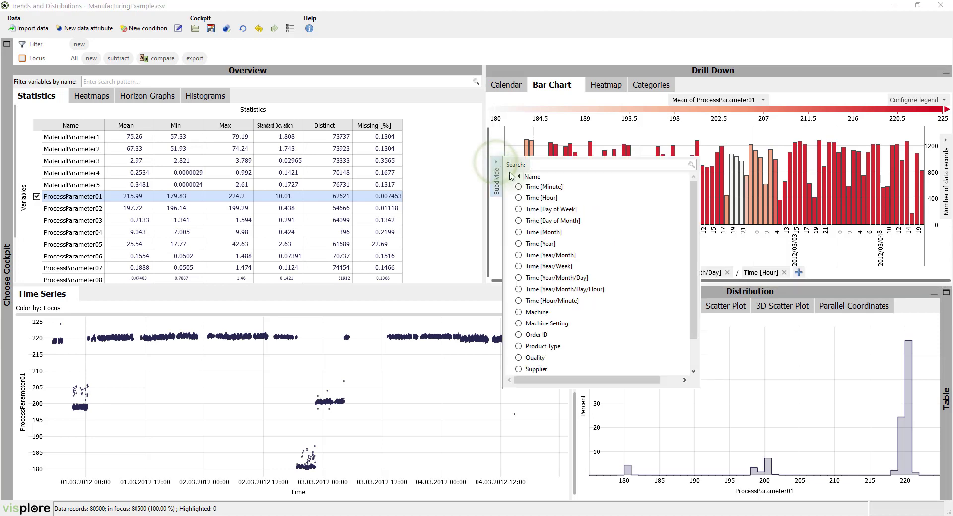
click(518, 346)
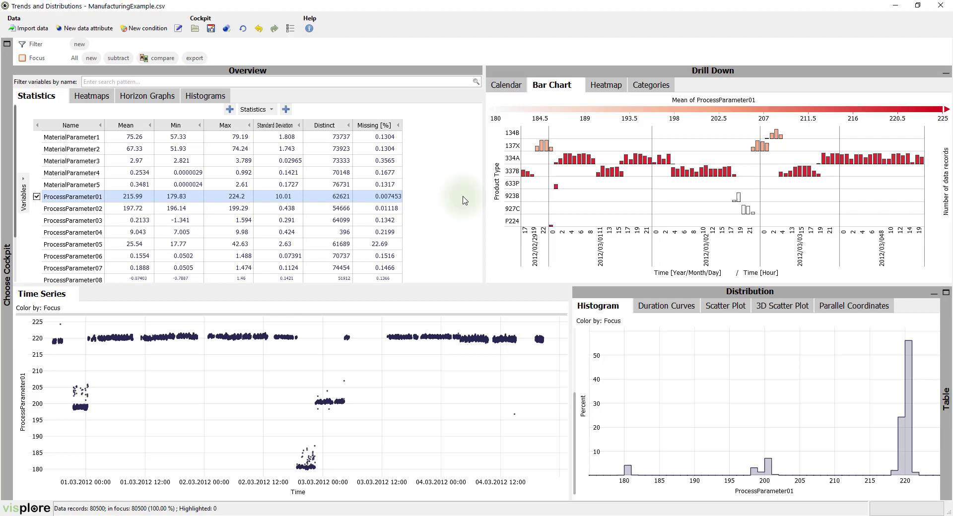
click(496, 171)
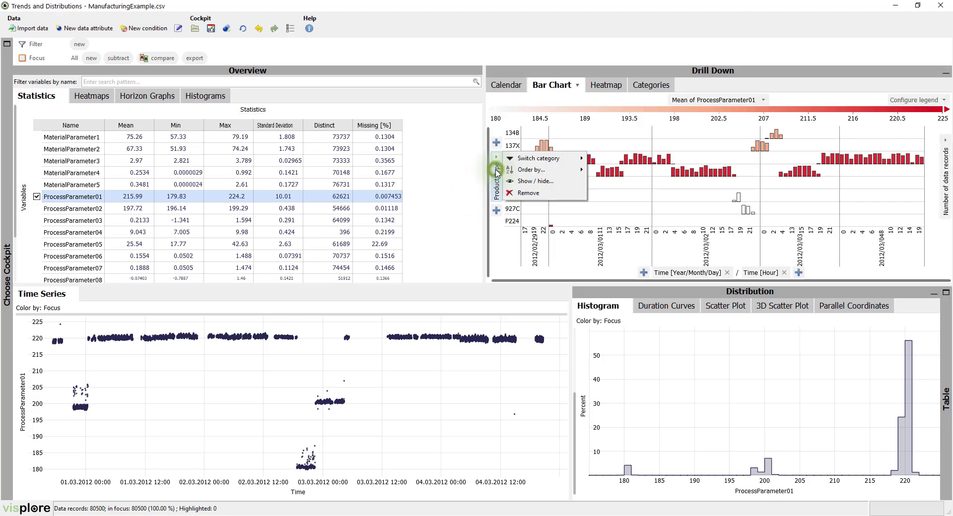
mouse_move(541, 171)
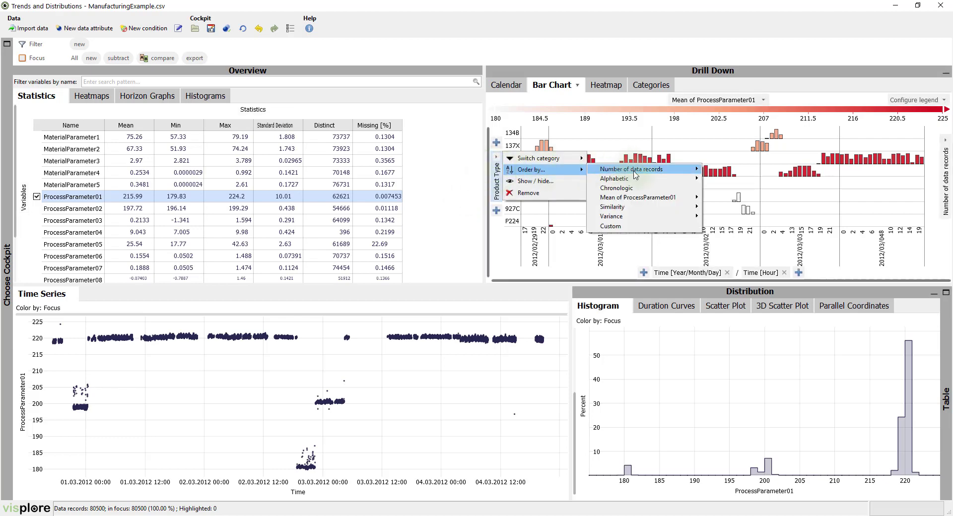
mouse_move(655, 201)
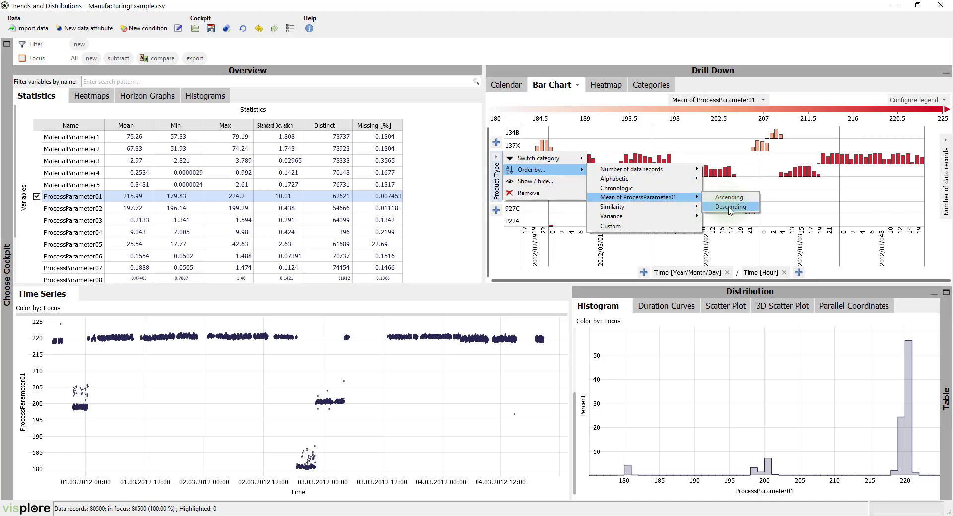
click(728, 209)
click(500, 260)
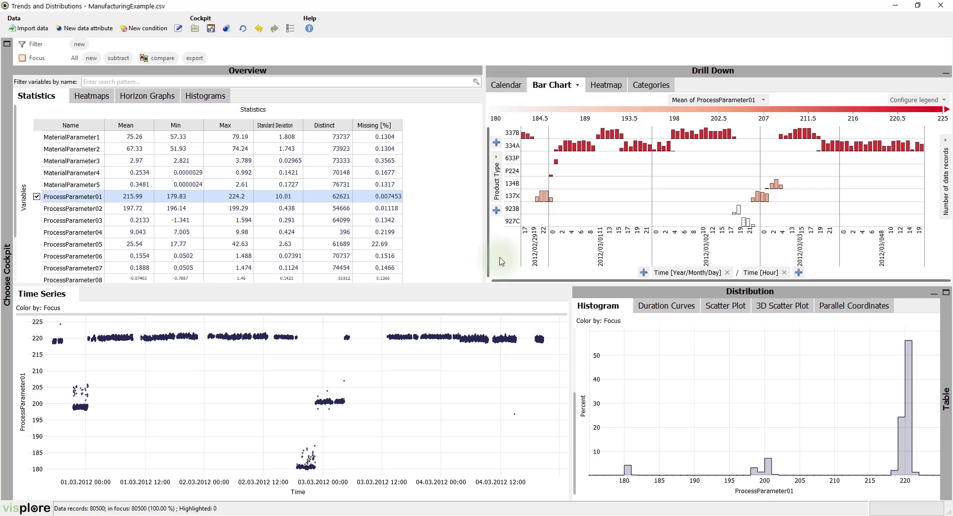
Switch to ProcessParameter03, then briefly highlight 334A records and single hours before clearing
click(940, 254)
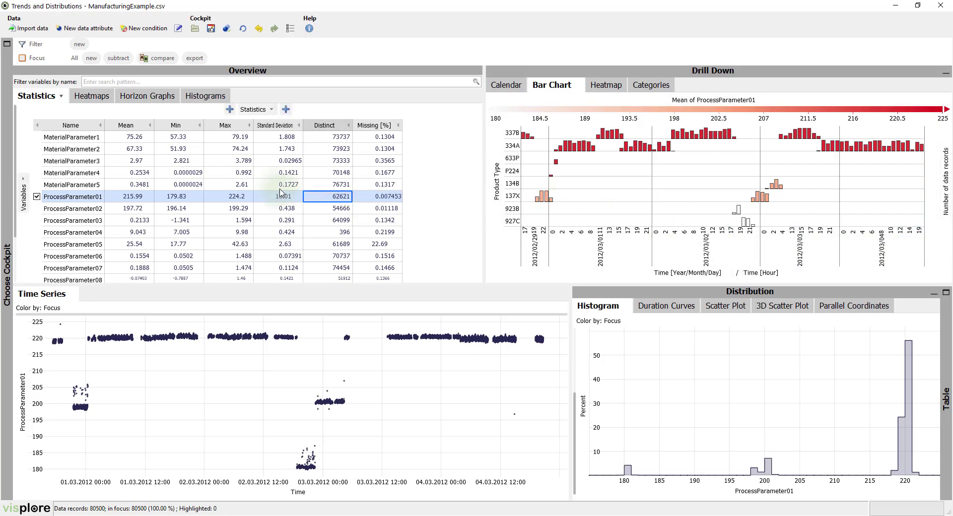
click(64, 219)
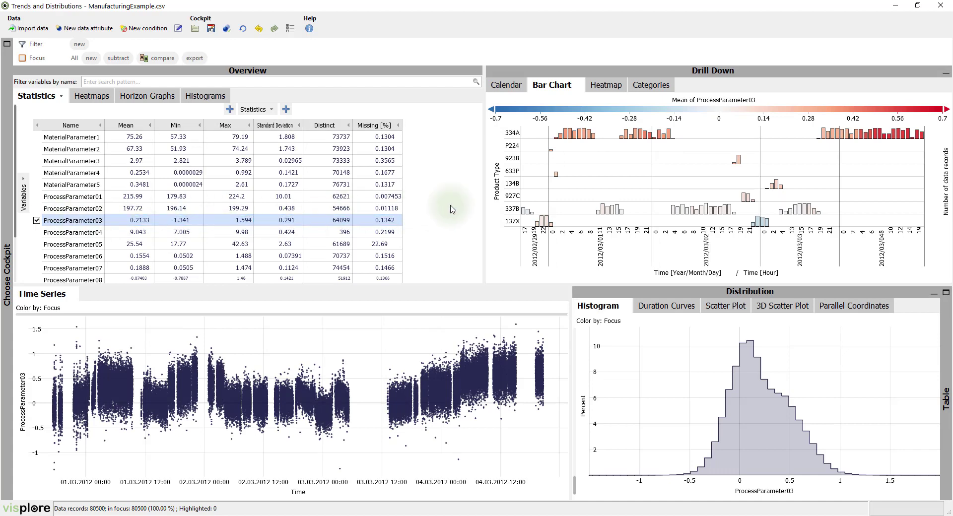
click(515, 134)
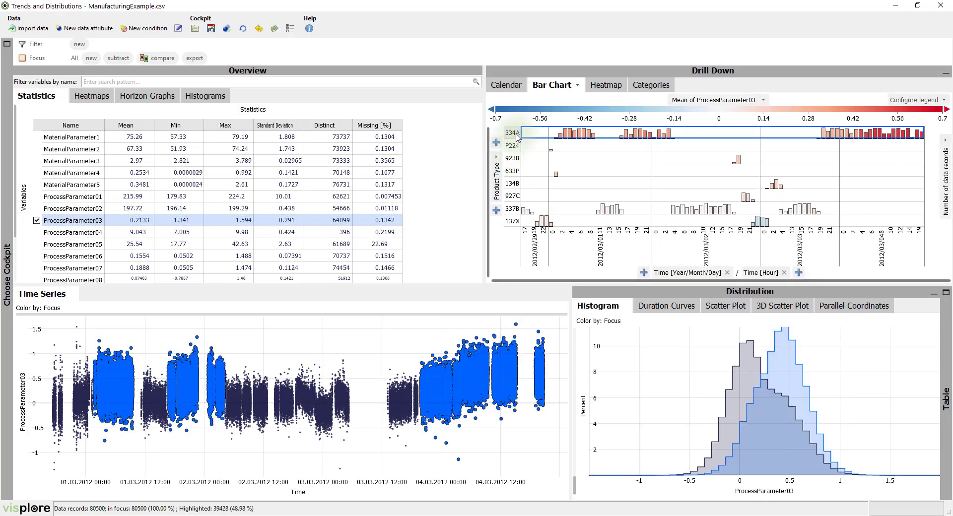
click(518, 137)
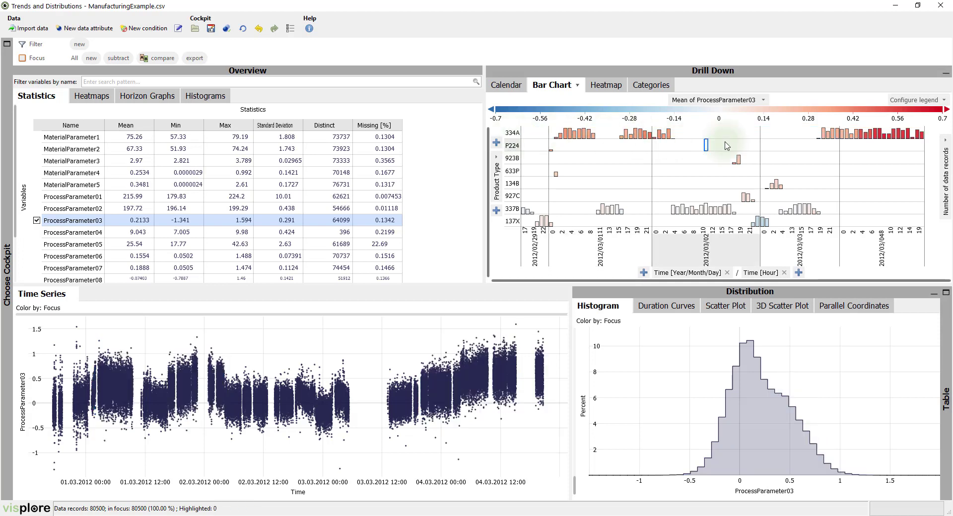
click(858, 137)
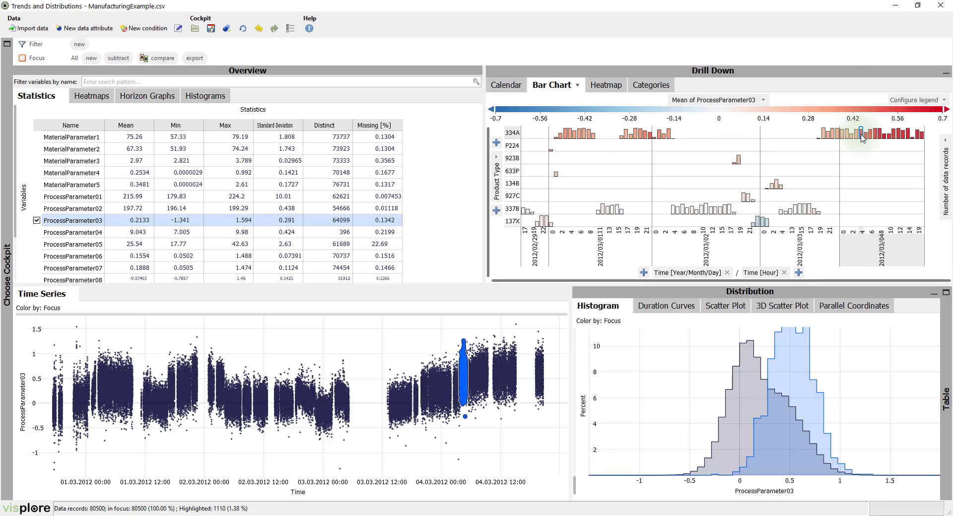
click(858, 138)
click(863, 90)
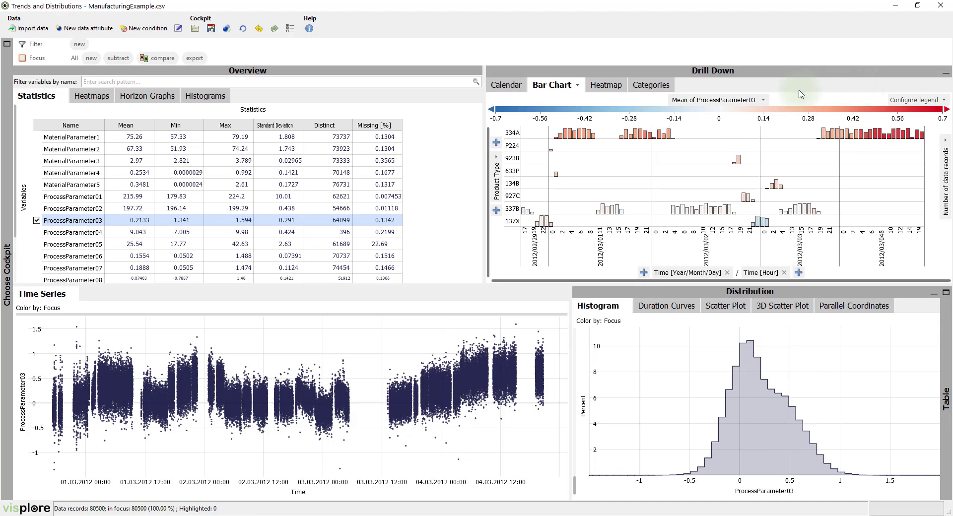
Add Machine under the Product Type rows, splitting 334A into M2, M4 and M5
click(496, 143)
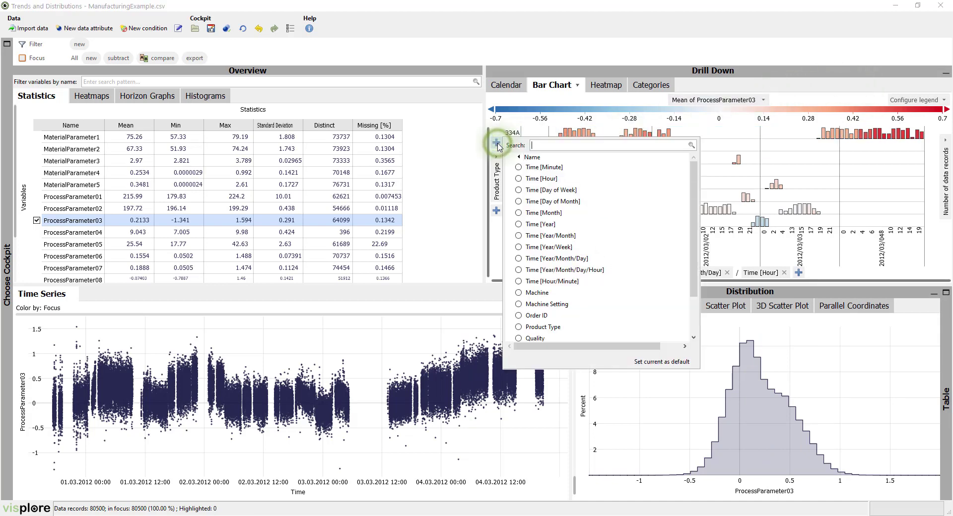
click(518, 293)
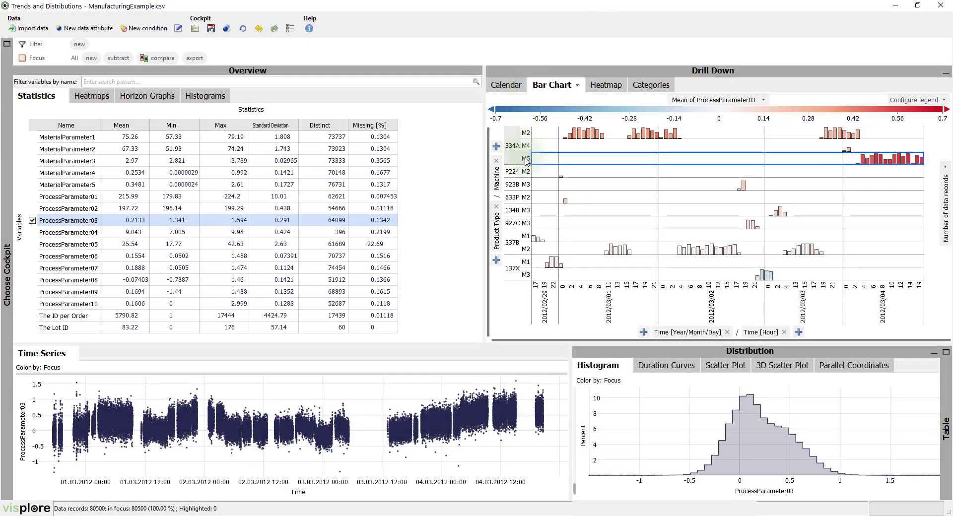
mouse_move(526, 161)
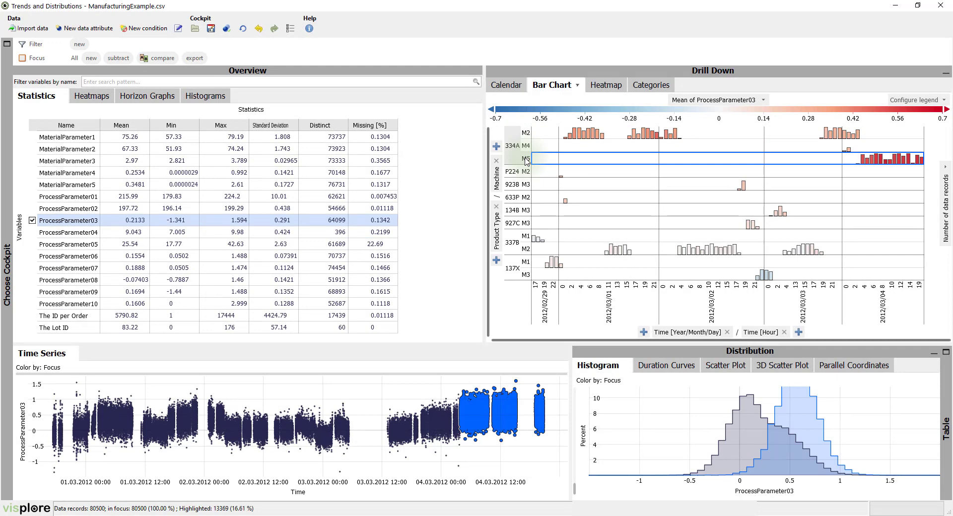
mouse_move(526, 135)
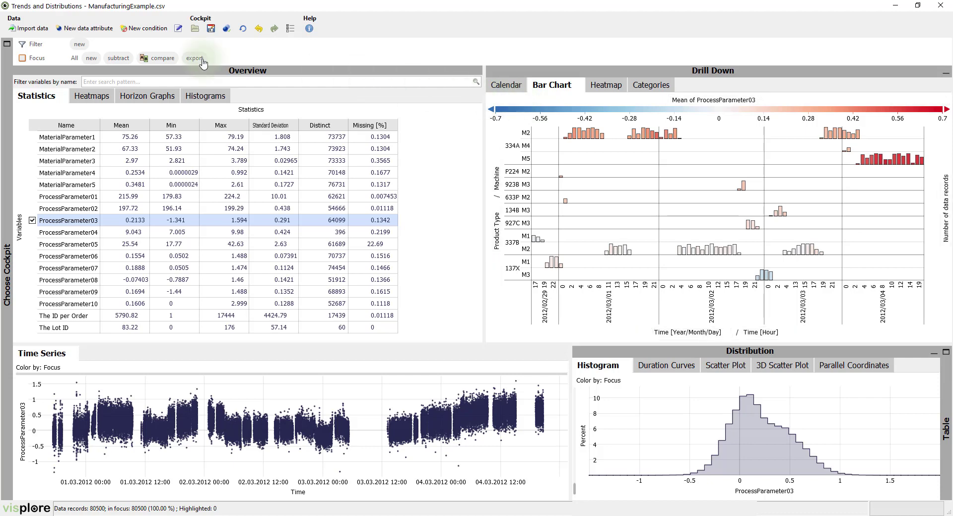
Add a Product Type data filter keeping only 334A, leaving 39428 records
click(80, 45)
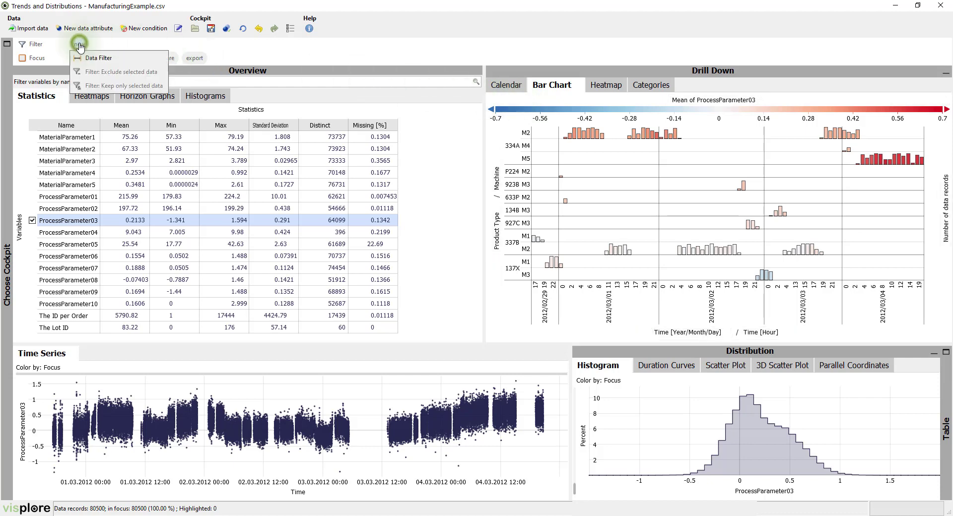
click(120, 58)
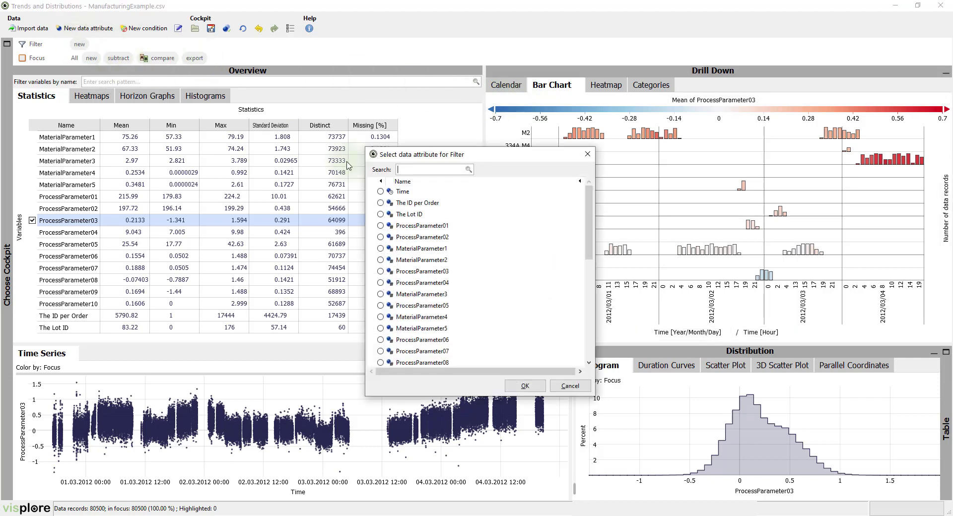
drag(586, 214, 586, 252)
click(380, 338)
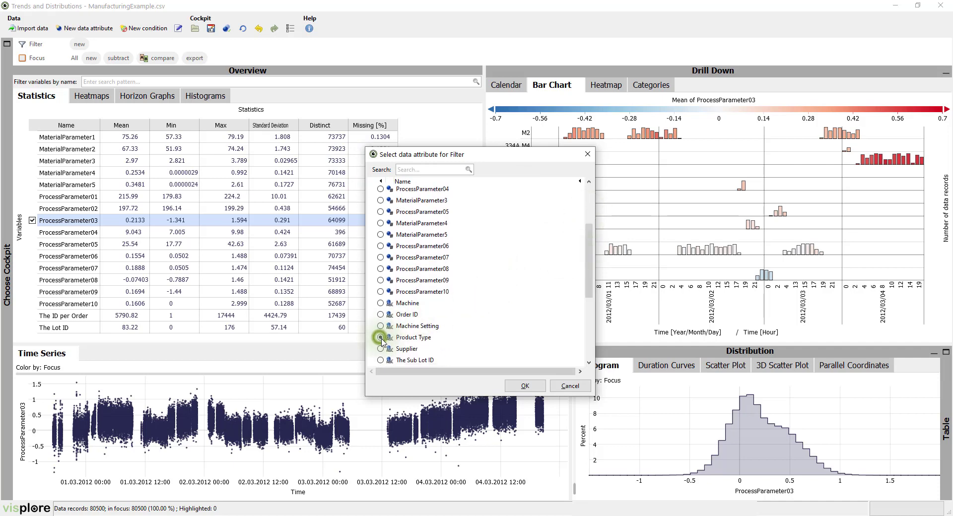
click(524, 386)
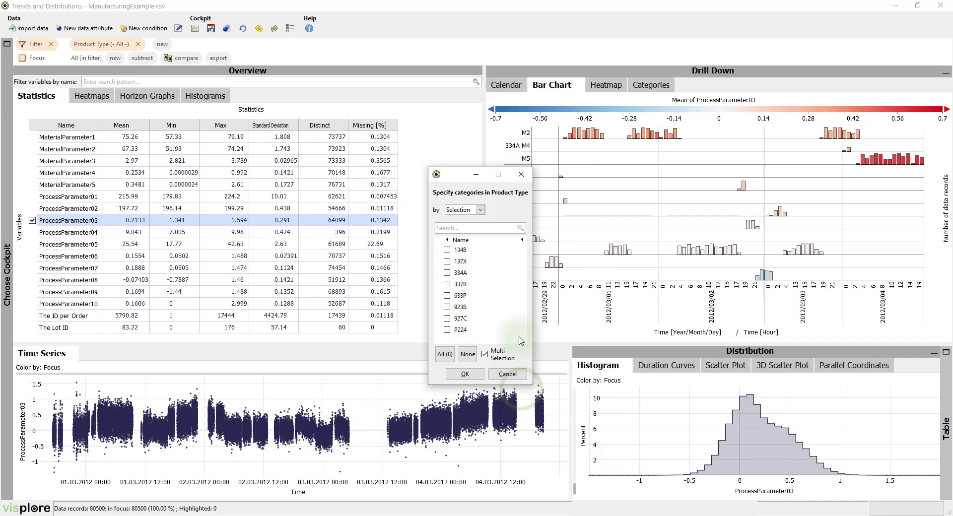
click(468, 374)
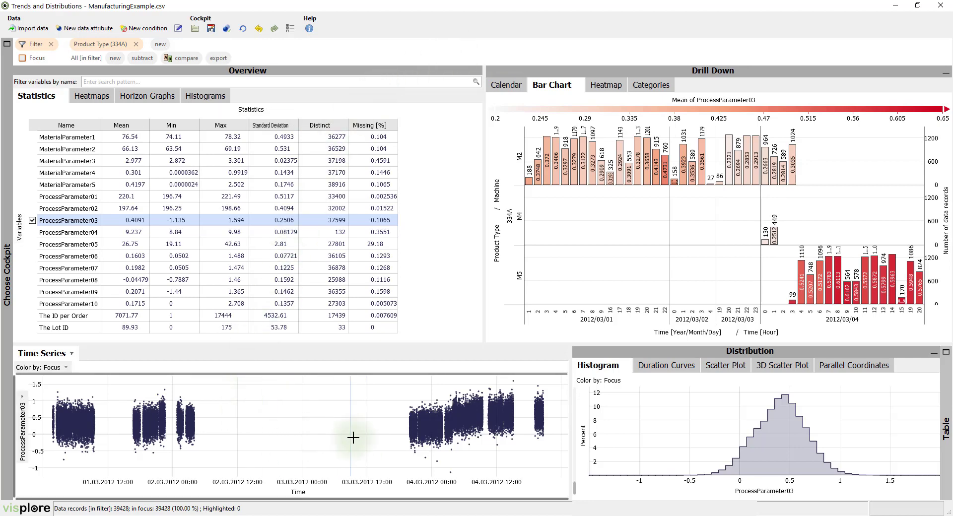
Enable hiding of empty time-series periods longer than about 1.9% of the range (about 105 minutes)
click(64, 353)
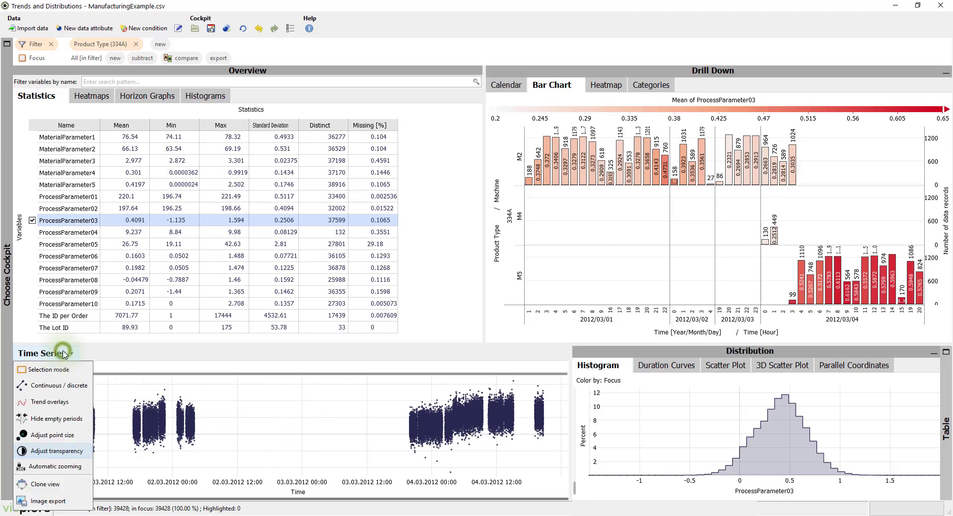
click(75, 419)
click(90, 442)
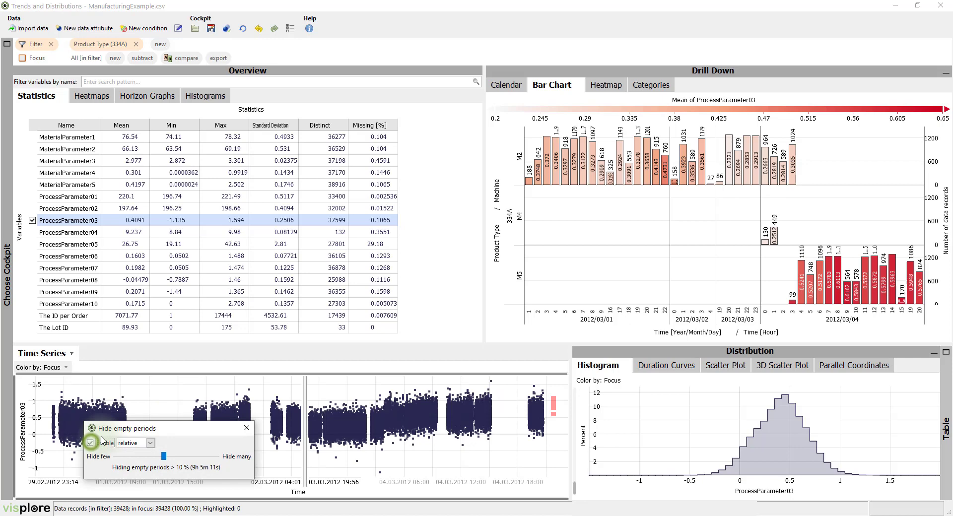
drag(121, 428, 125, 323)
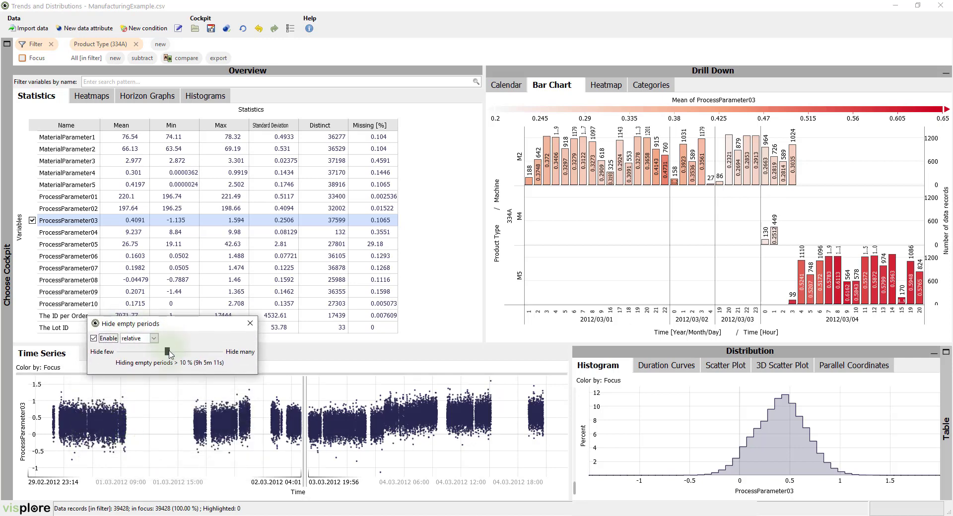
drag(167, 351, 198, 353)
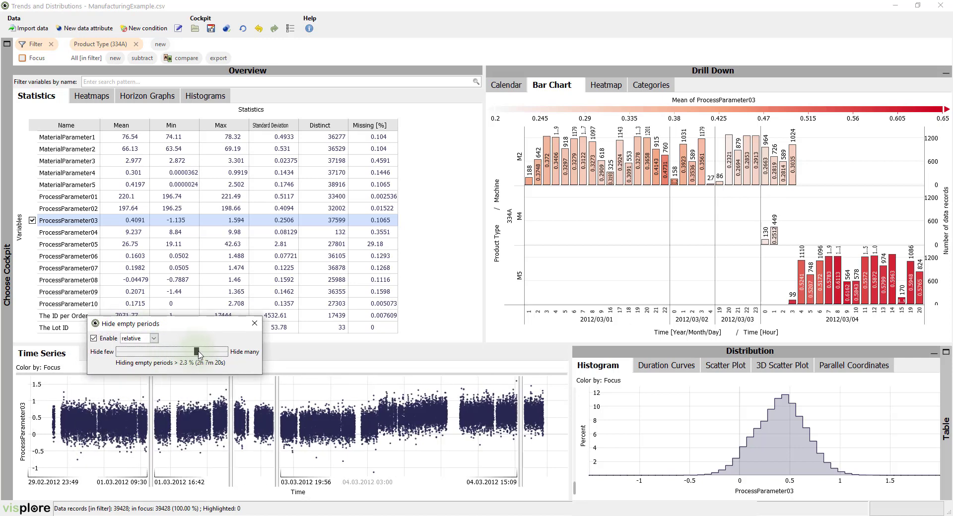
click(254, 323)
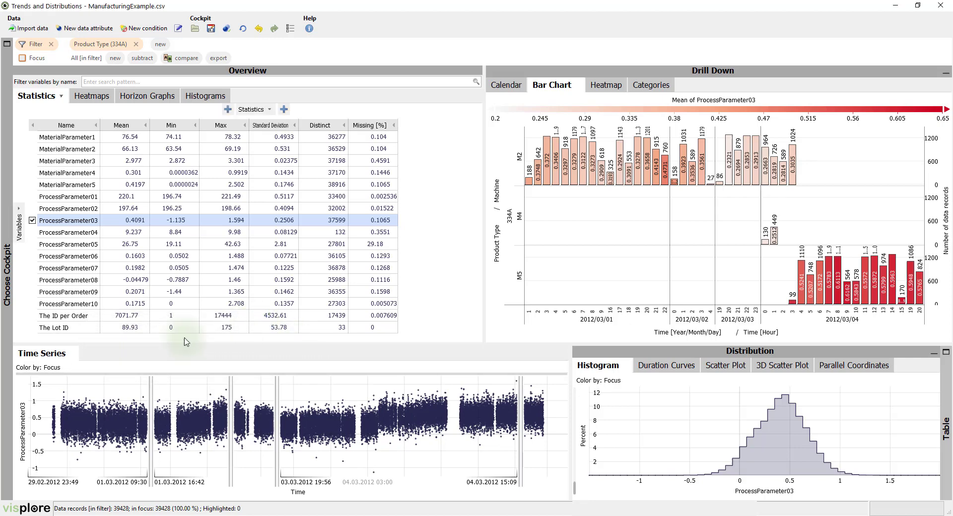
Overlay a moving-average trend line averaged over hours on the ProcessParameter03 time series
click(56, 353)
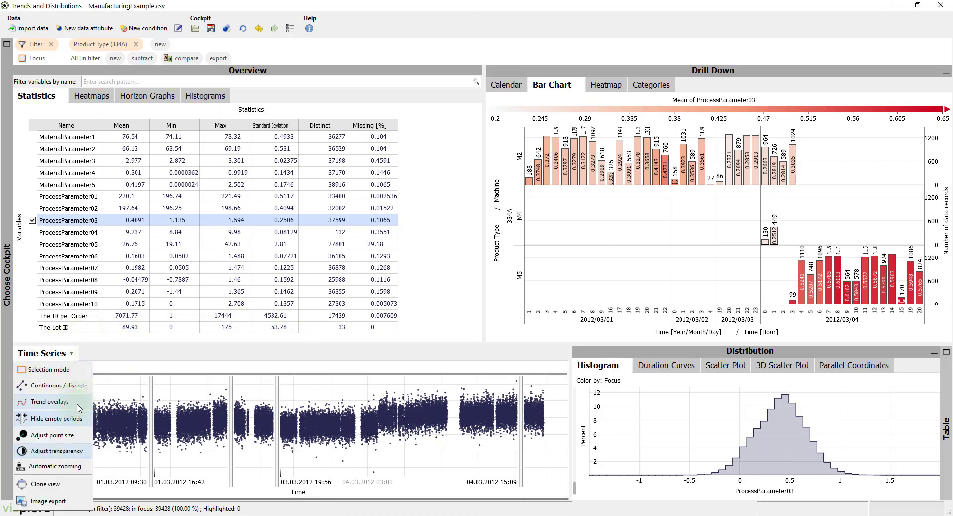
click(50, 401)
click(88, 428)
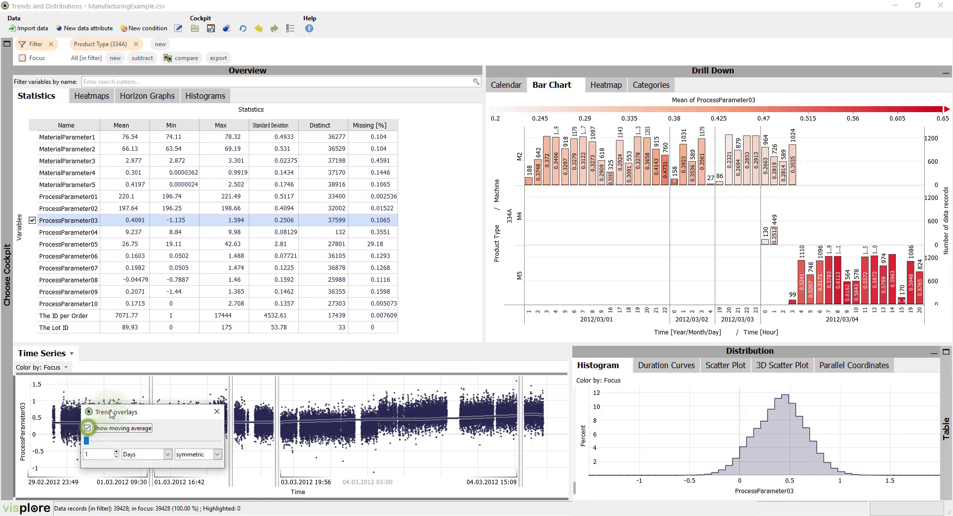
drag(111, 413, 122, 332)
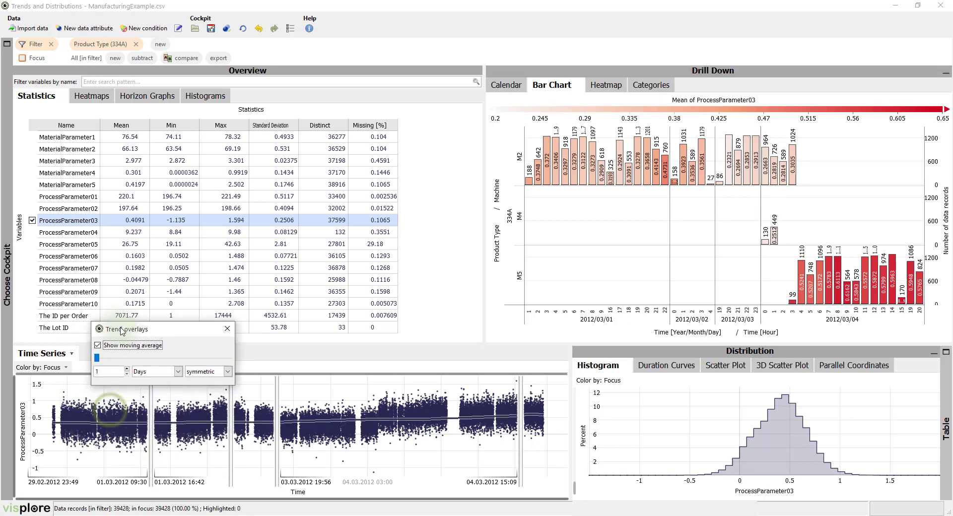
click(175, 371)
click(157, 430)
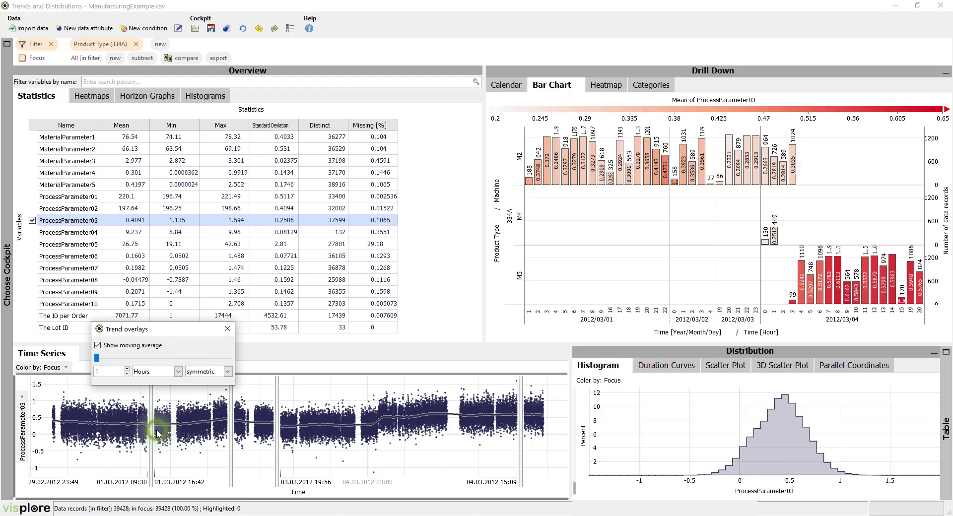
click(226, 329)
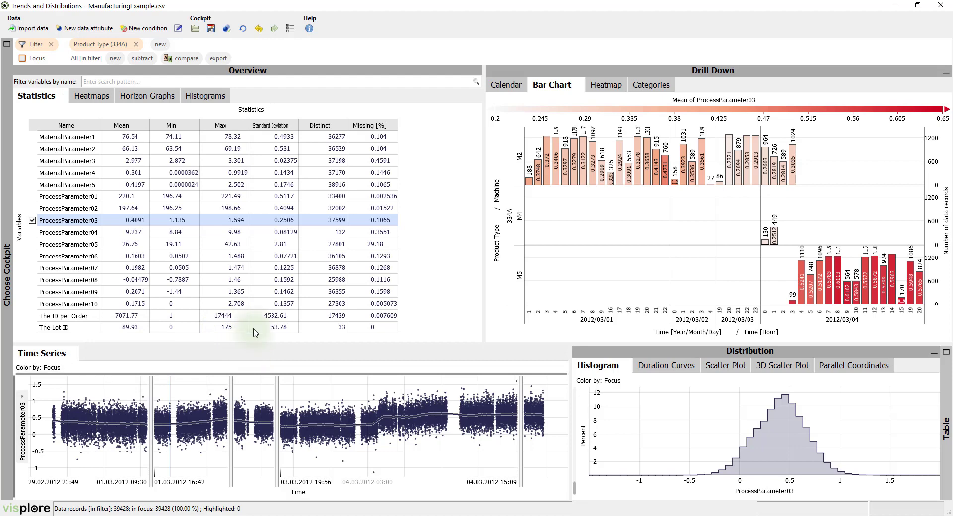
Set up a Machine category comparison of M2 versus M5, leaving out M1
click(191, 59)
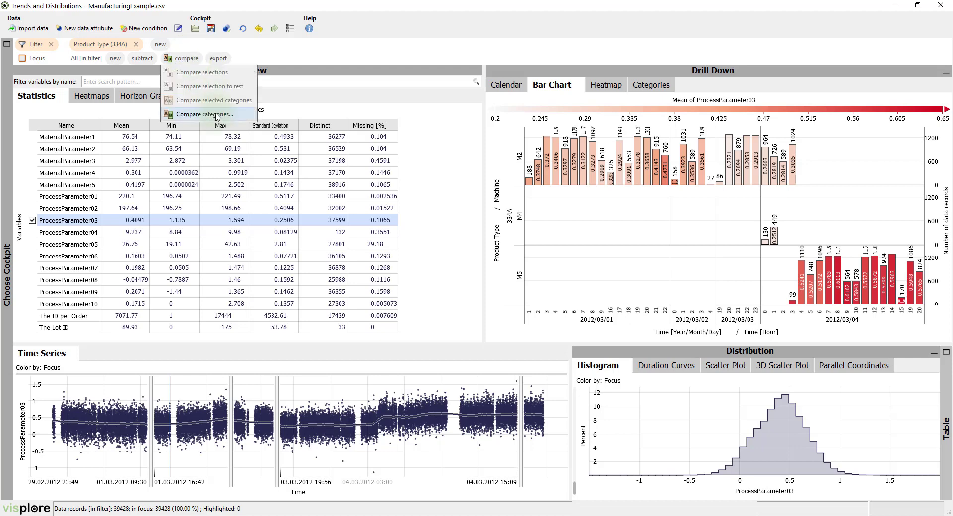
click(218, 114)
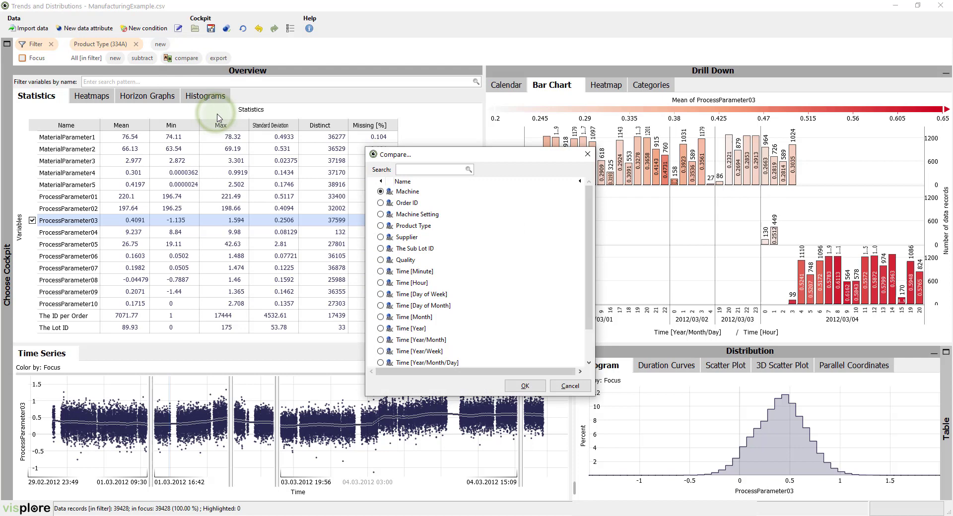
click(525, 385)
click(438, 269)
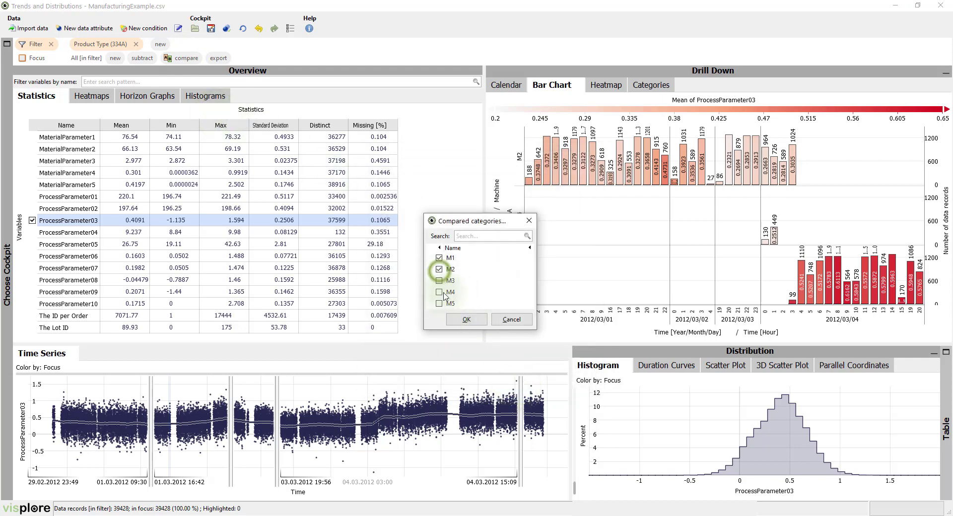
click(439, 303)
click(438, 257)
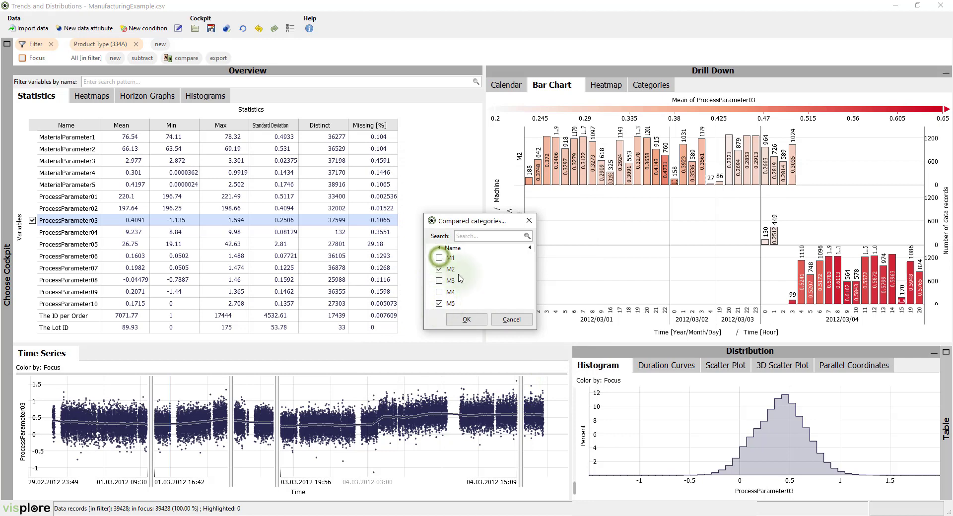
click(466, 319)
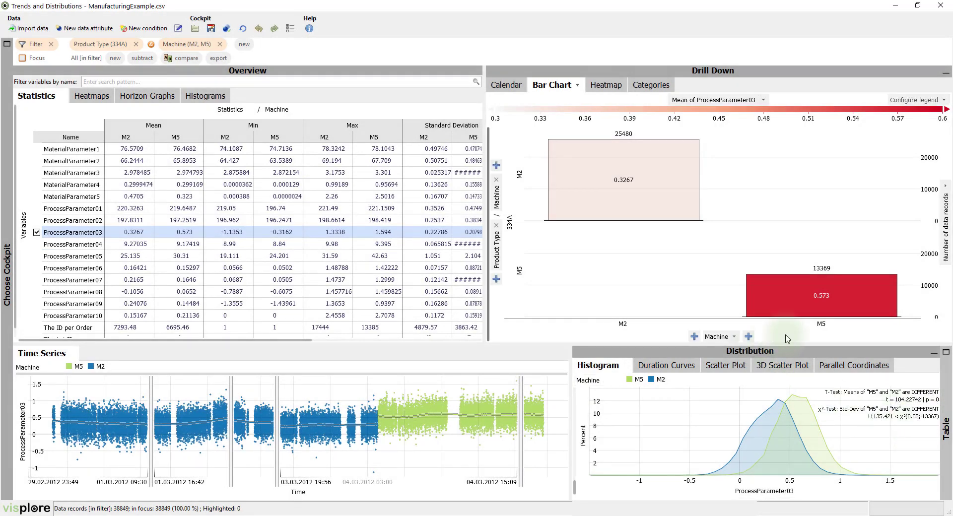
Switch the bar chart's horizontal axis from Machine to Order ID
click(734, 336)
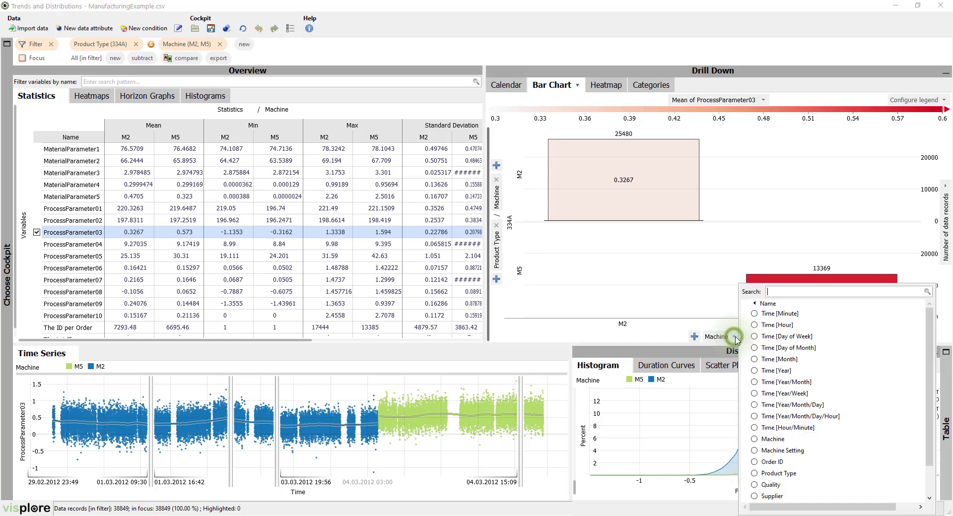
click(759, 461)
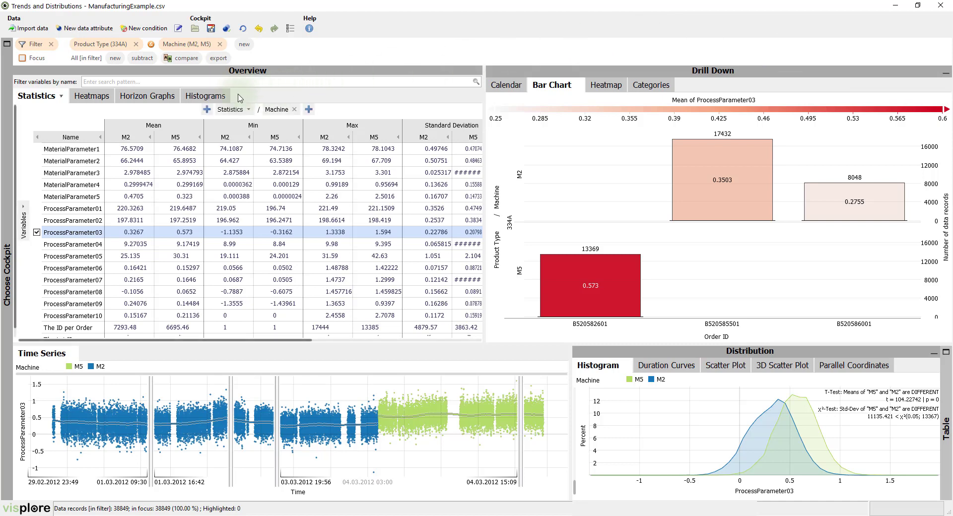
Show heatmaps ordered by variance of normalized means, then inspect ProcessParameter05 and ProcessParameter02
click(104, 95)
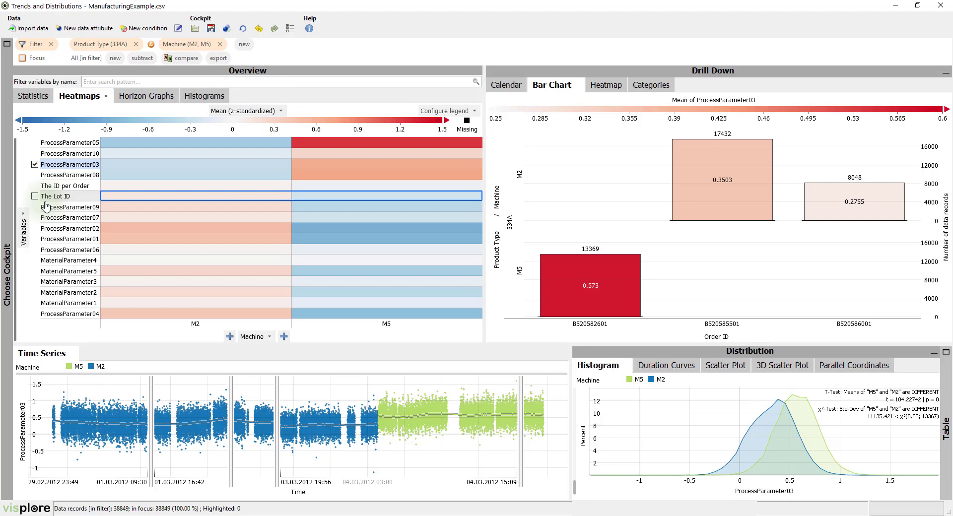
click(23, 214)
mouse_move(55, 214)
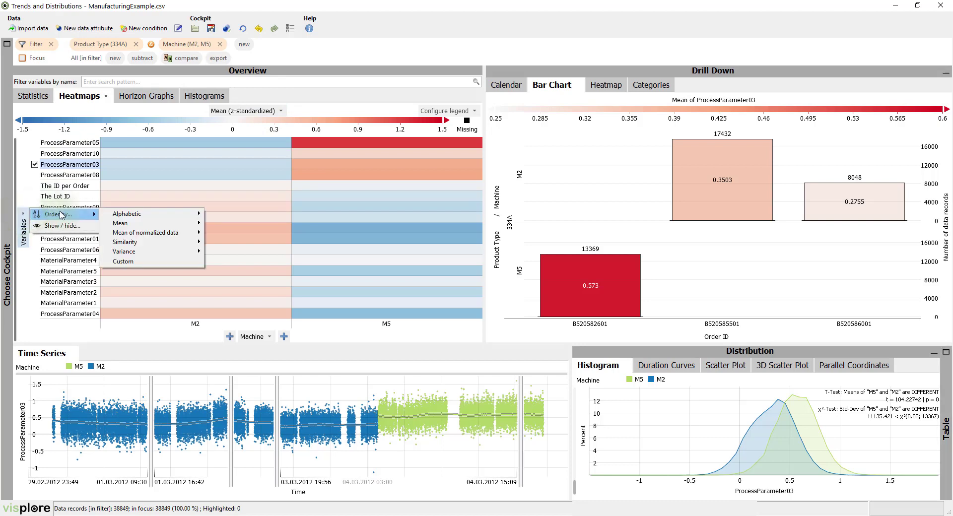
mouse_move(147, 255)
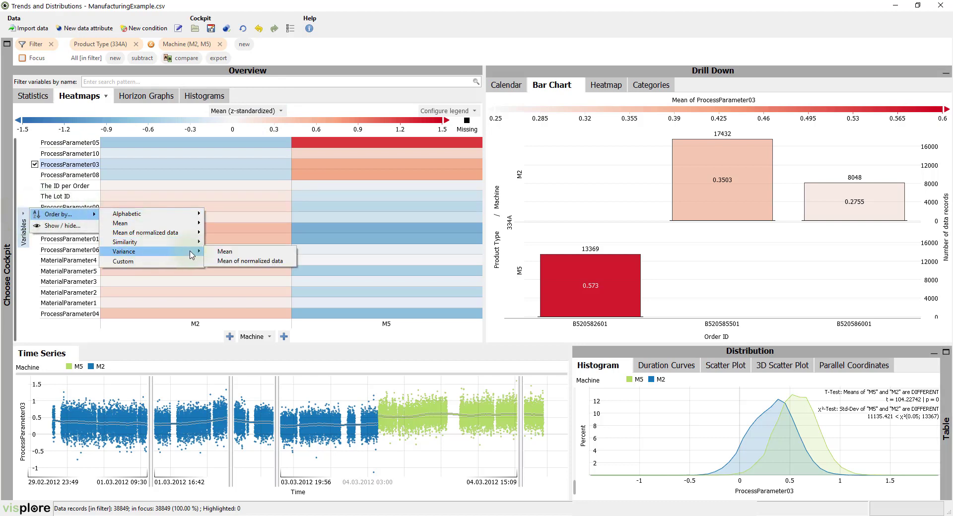
click(251, 262)
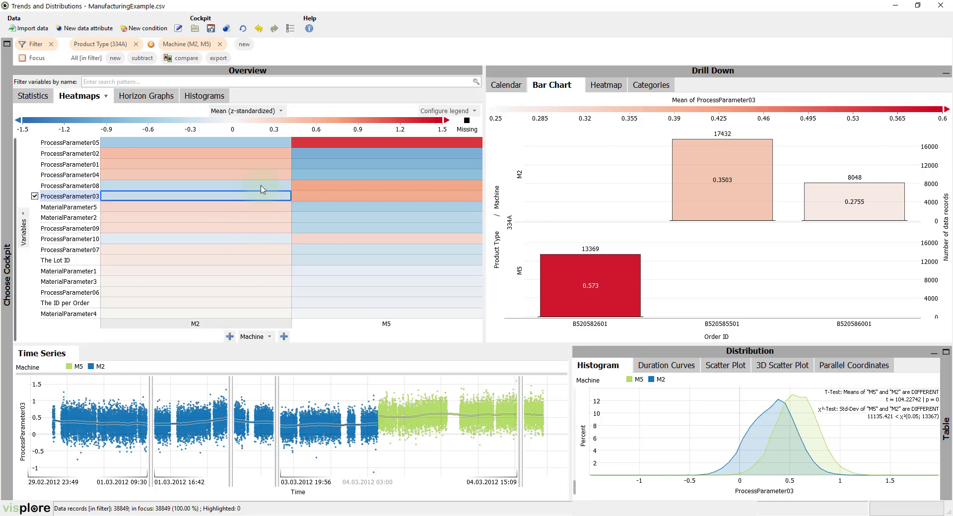
click(83, 143)
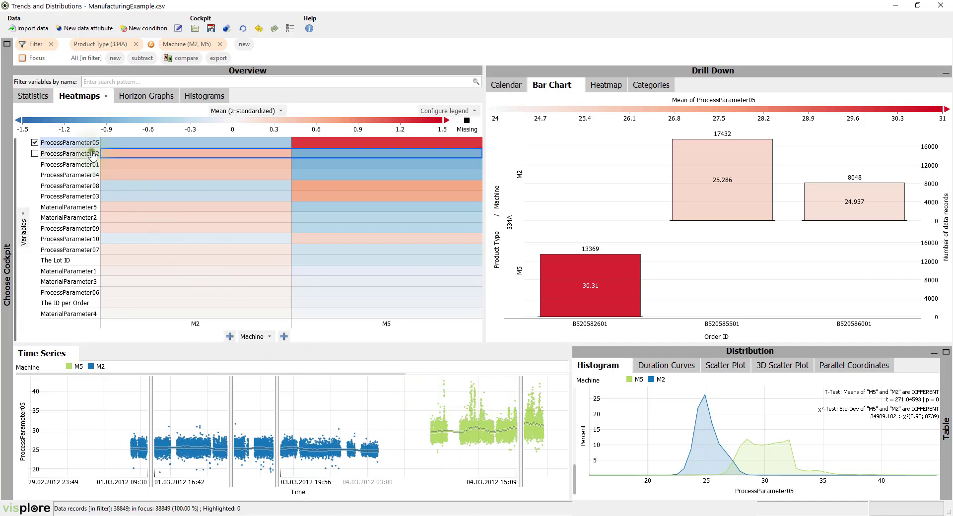
click(93, 155)
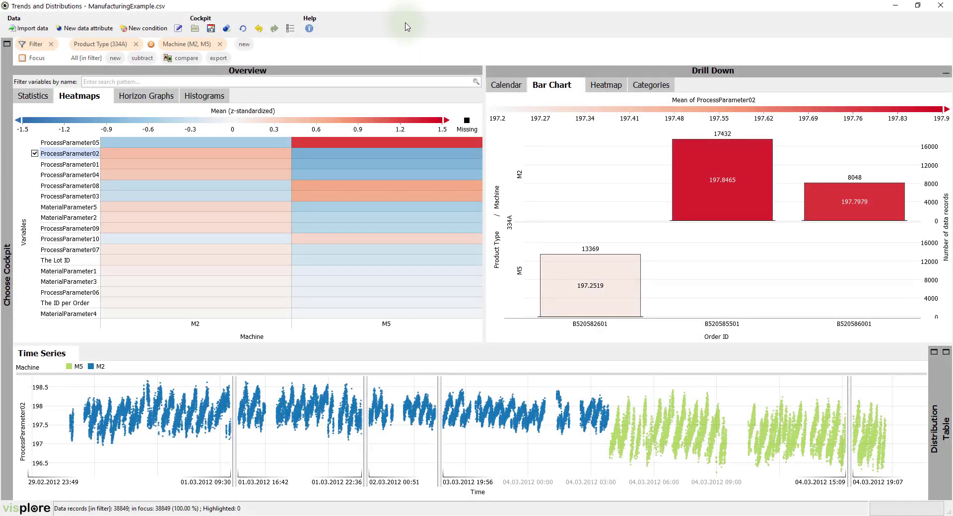
Remove the Machine (M2, M5) comparison and filter to machine M2's 25480 records
click(220, 44)
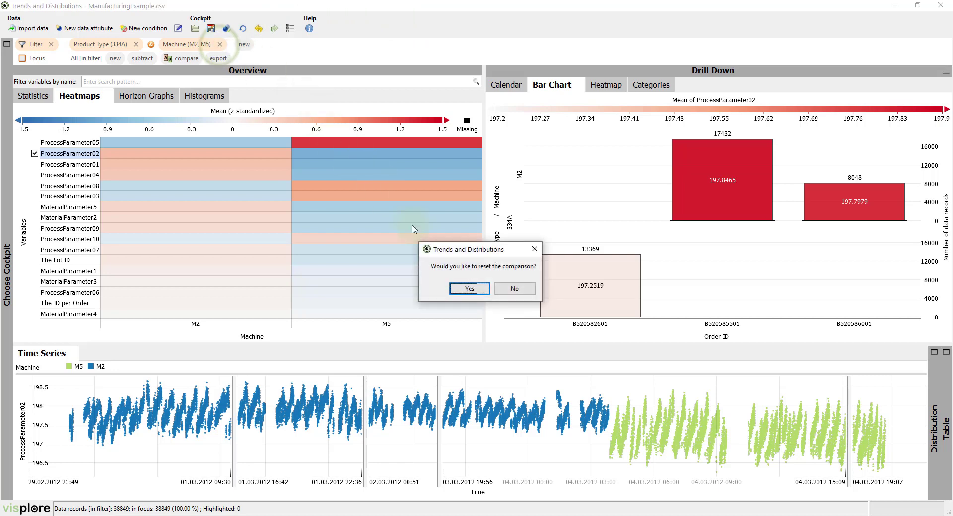
click(469, 289)
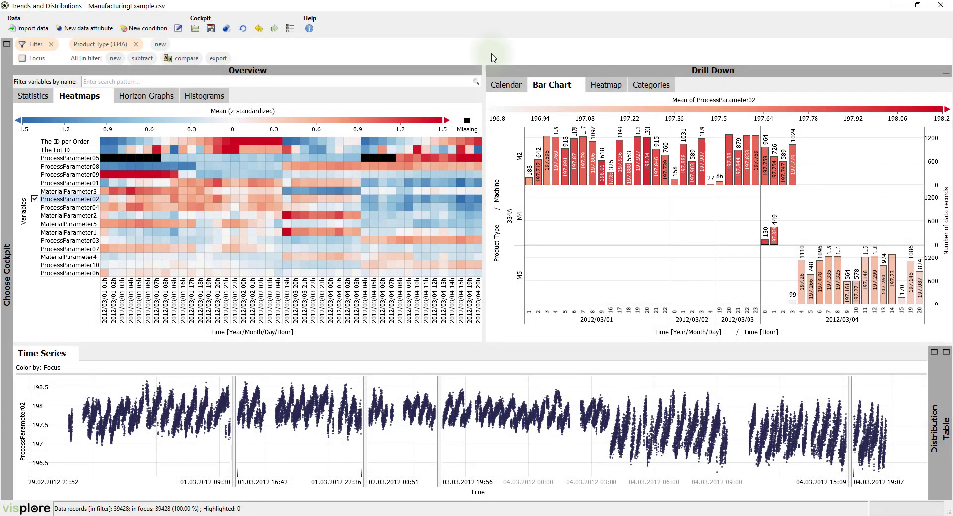
click(519, 156)
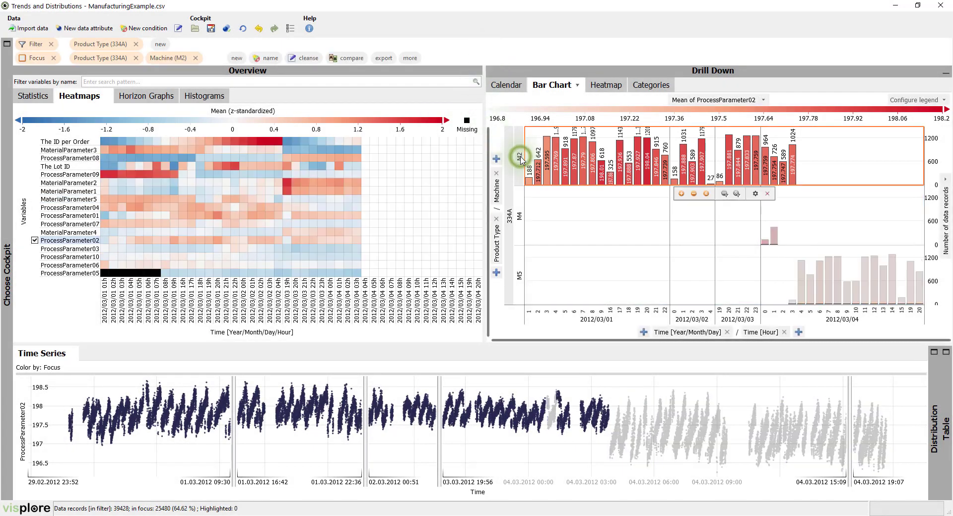
click(737, 194)
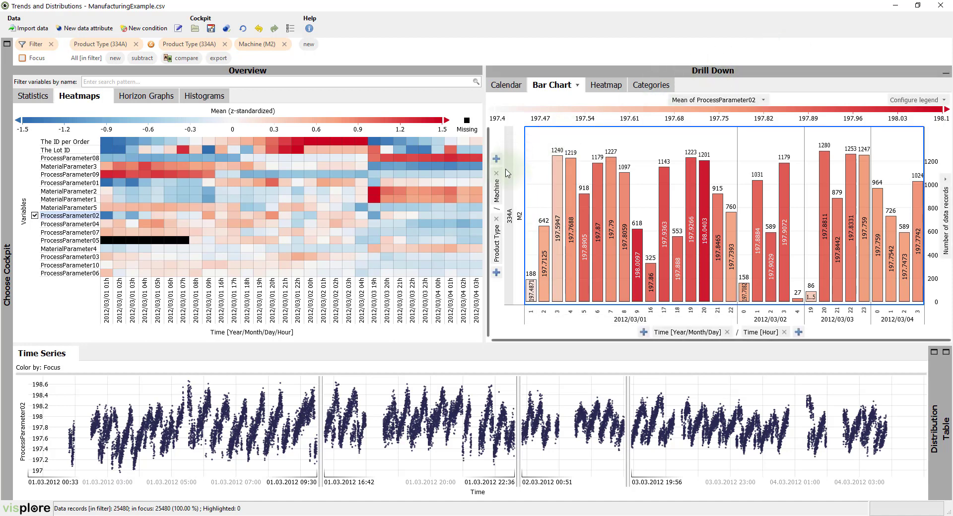
Replace the Machine rows in the drill-down bar chart with Quality rows
click(495, 174)
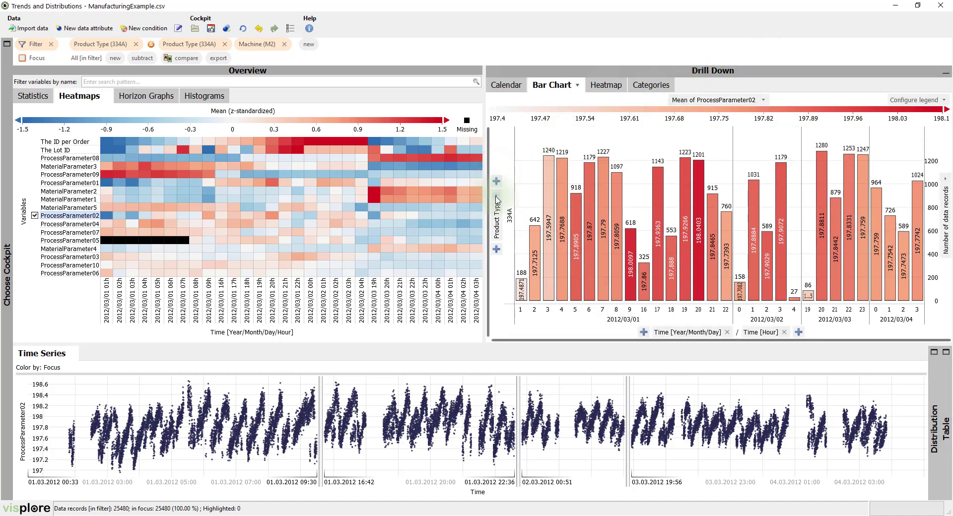
click(497, 199)
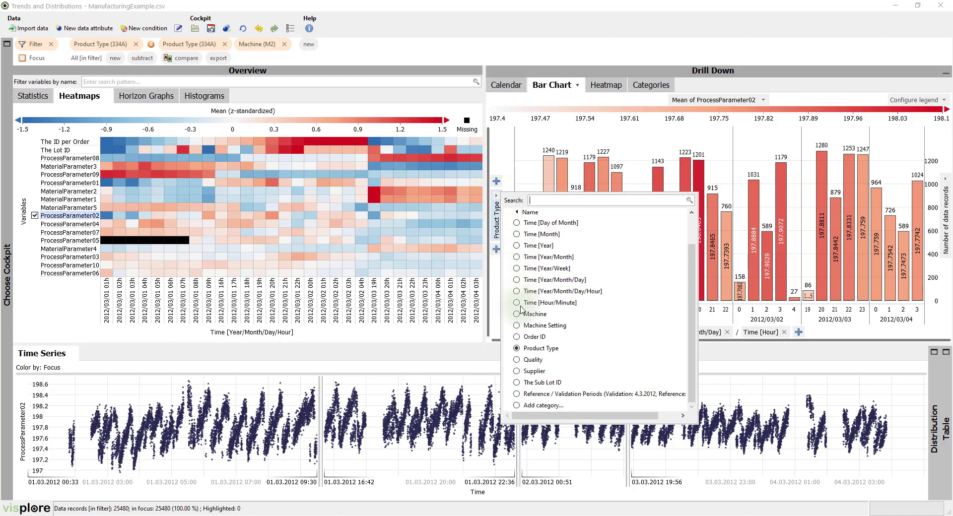
click(517, 360)
click(688, 55)
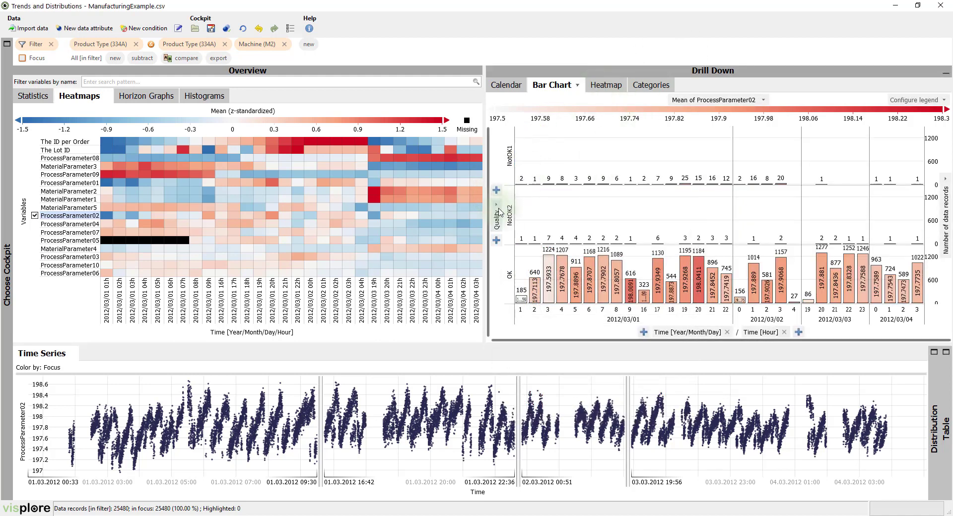
Hide the OK Quality category so only NotOK1 and NotOK2 rows remain
click(498, 218)
click(505, 229)
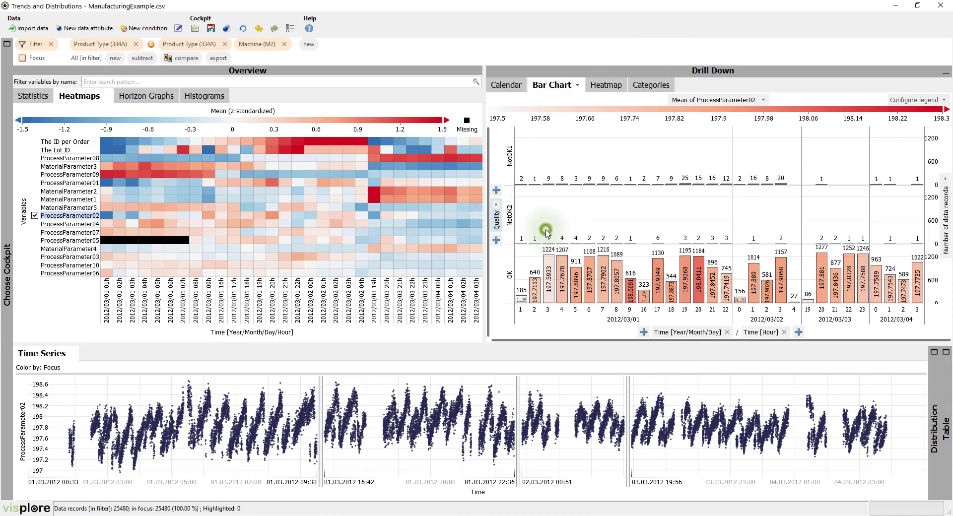
click(398, 292)
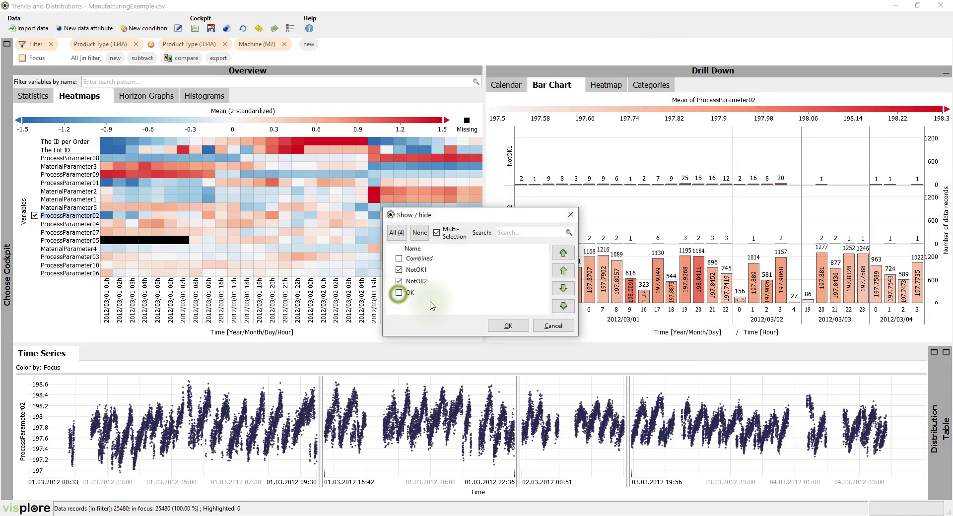
click(502, 325)
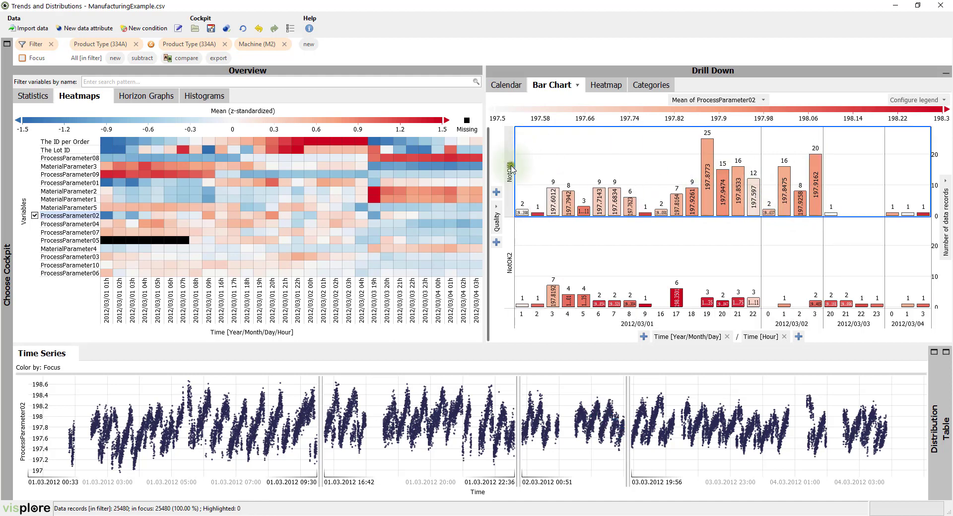
Focus on NotOK1 rejects and show their ProcessParameter02 histogram with taller bottom panels
click(511, 169)
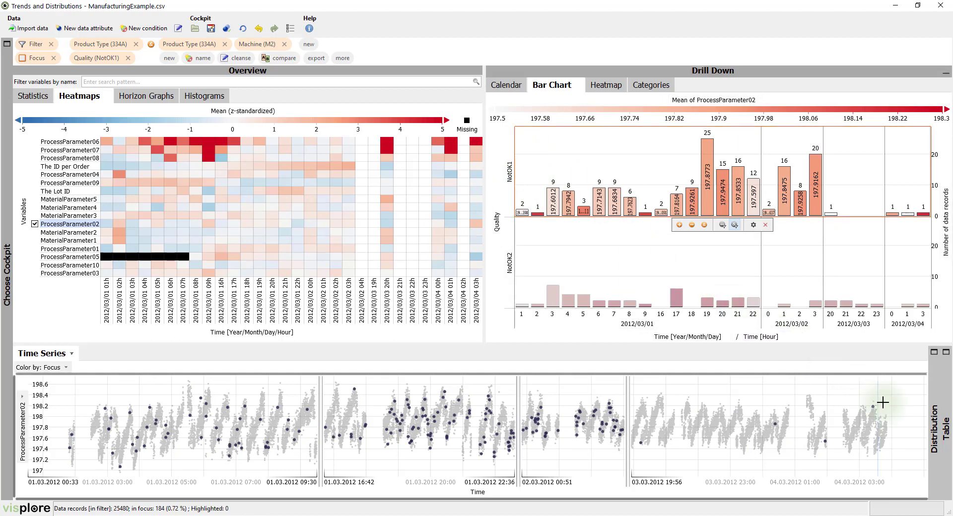
click(931, 429)
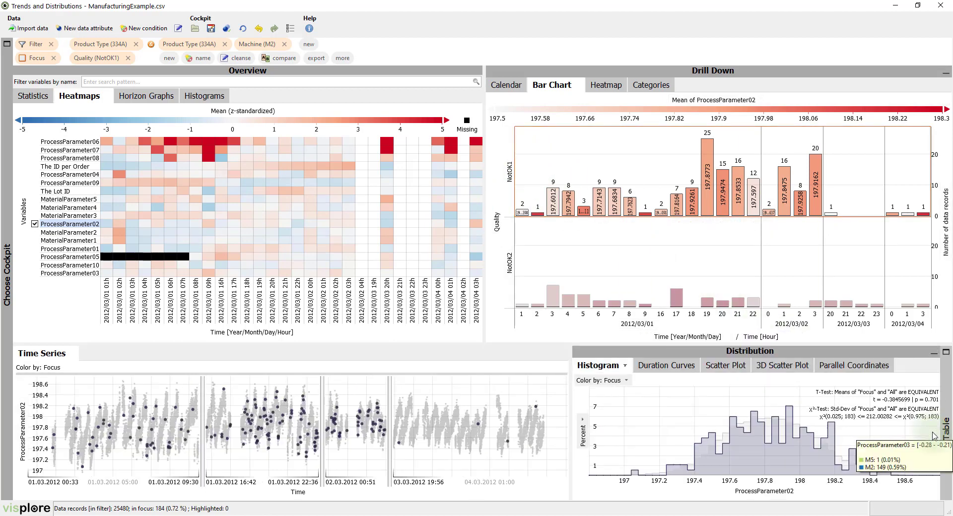
drag(895, 345, 894, 302)
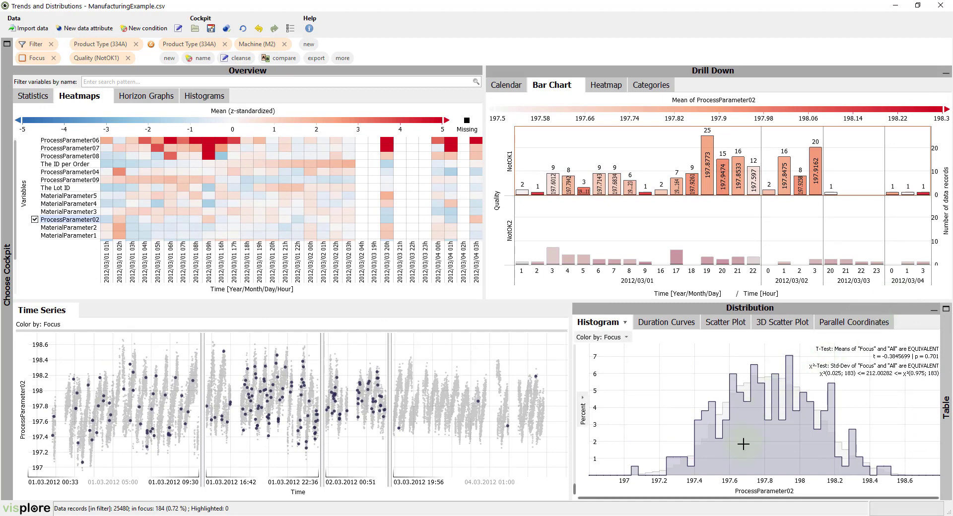
mouse_move(912, 431)
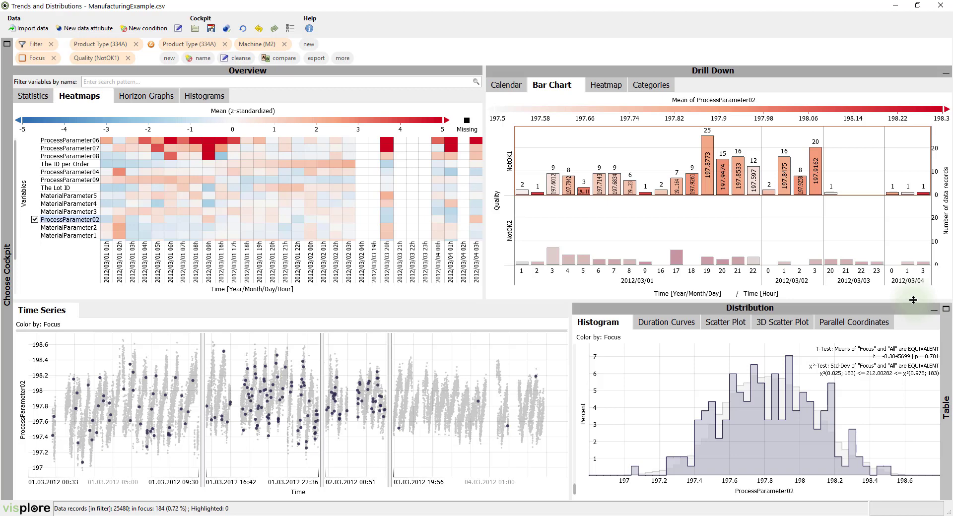
Rank the variable histograms by relevance to the focus and select top-ranked ProcessParameter08
click(221, 97)
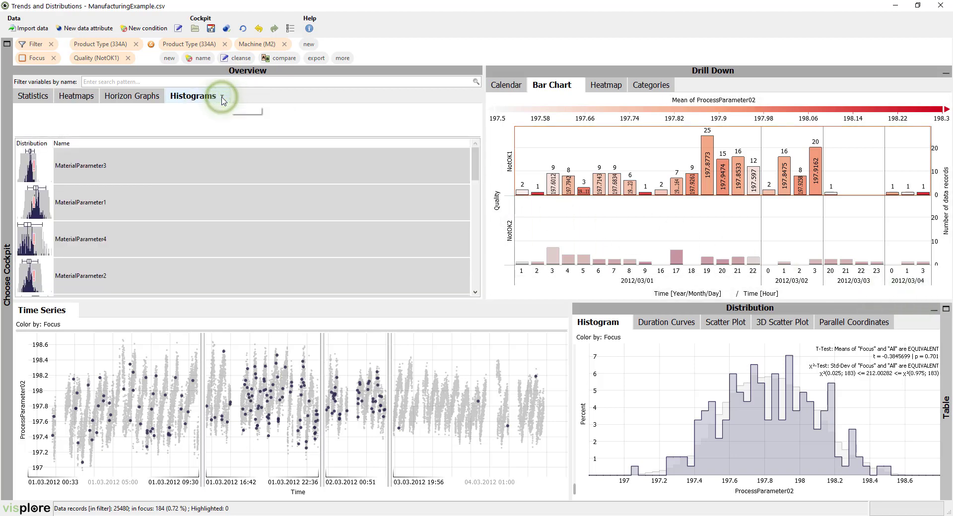
click(292, 95)
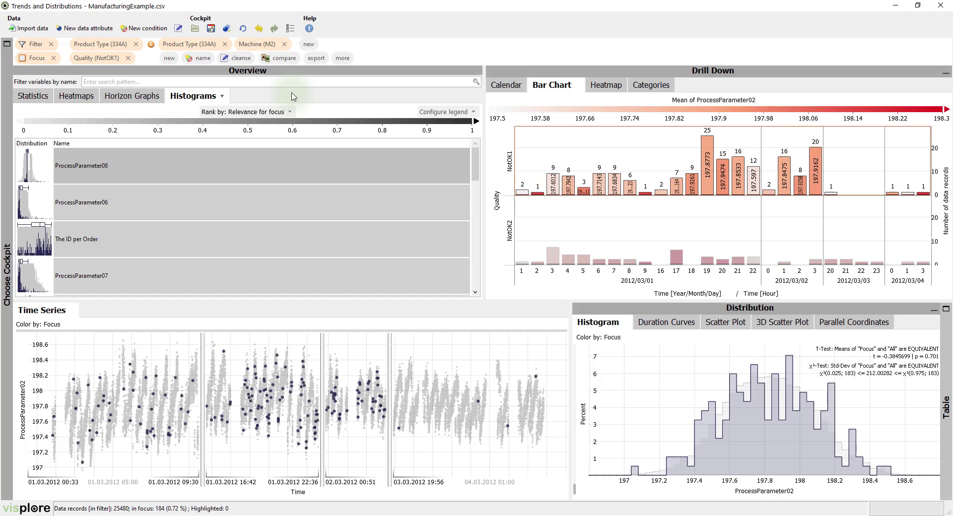
click(126, 167)
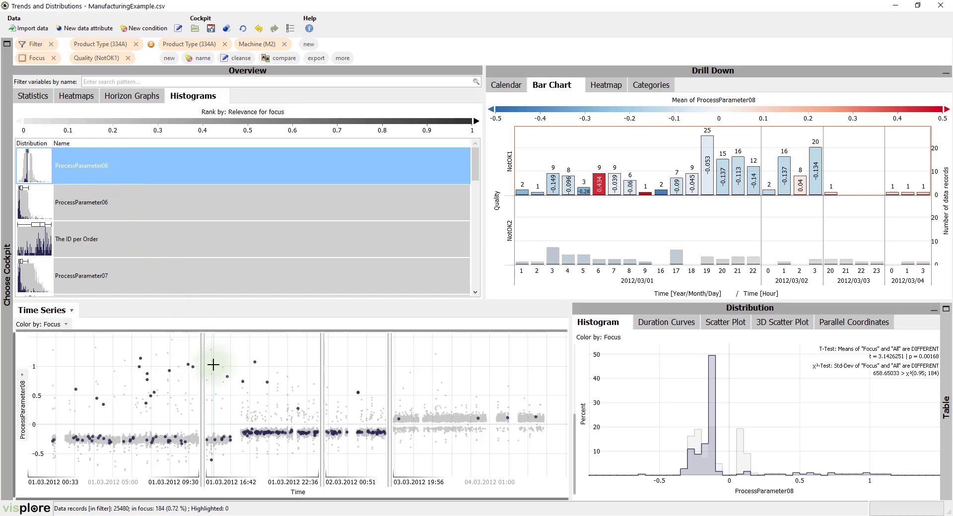
Zoom the time series in and back out, then add ProcessParameter06 alongside ProcessParameter08
drag(207, 418, 192, 442)
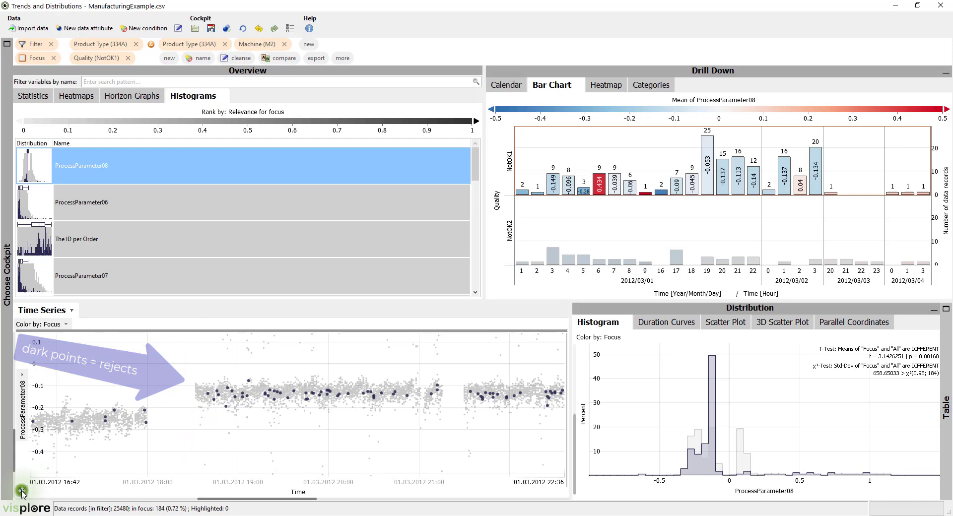
click(22, 490)
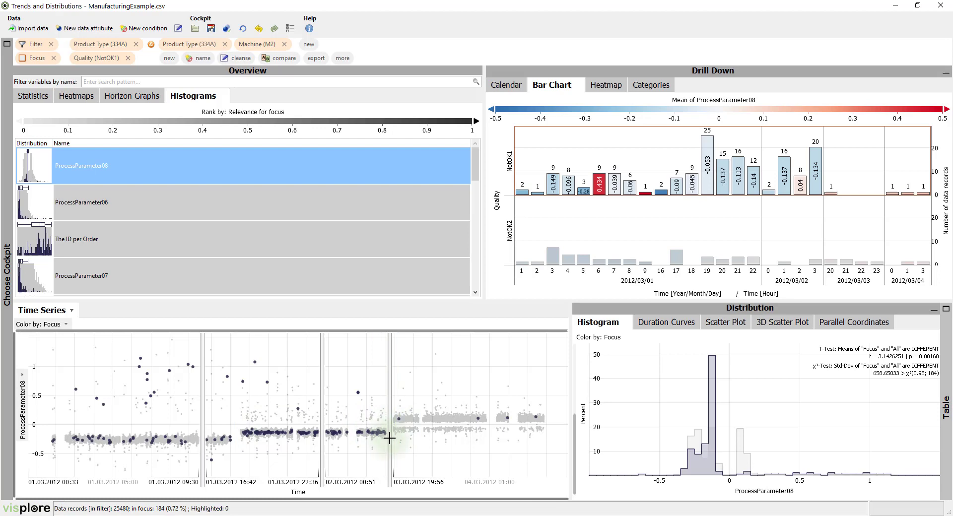
ctrl+click(134, 203)
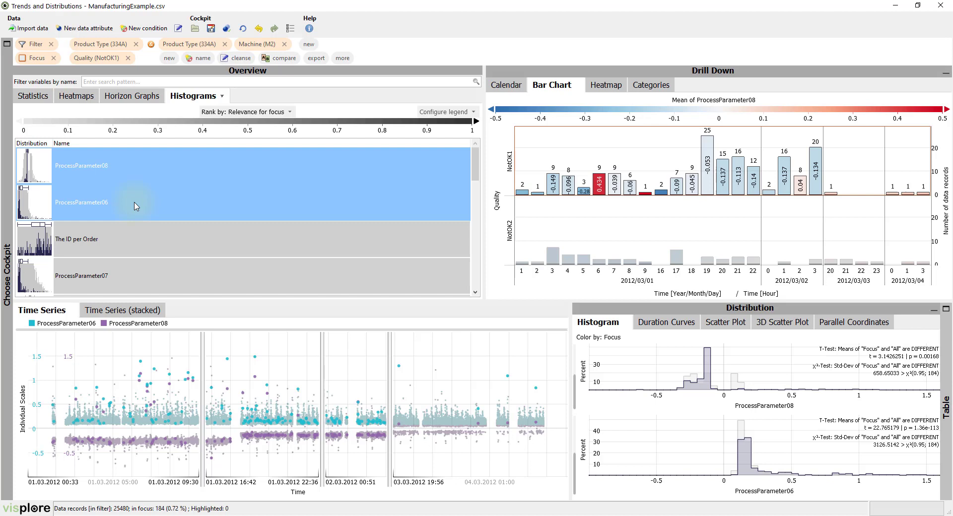
Stack the ProcessParameter08 and ProcessParameter06 time series and view their scatter plot fit to all data
click(151, 311)
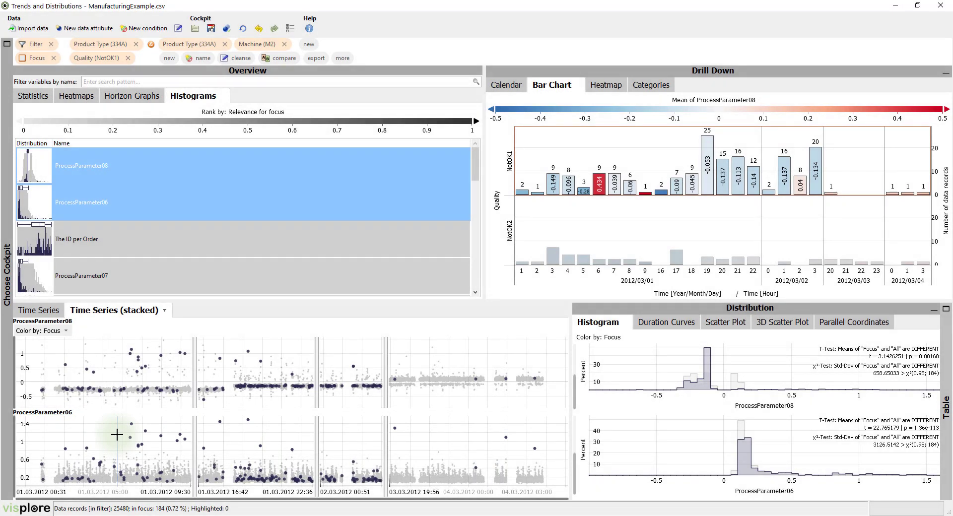
click(725, 326)
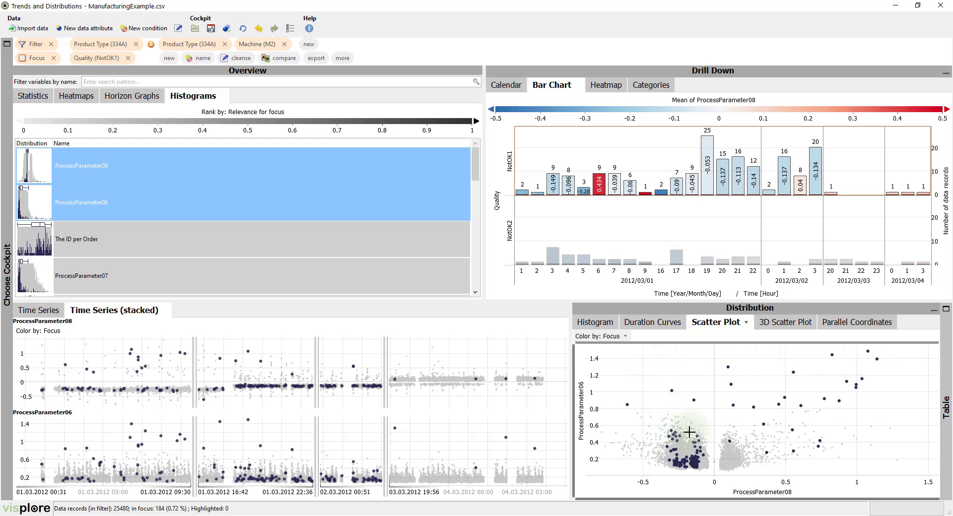
scroll(694, 461, up, 5)
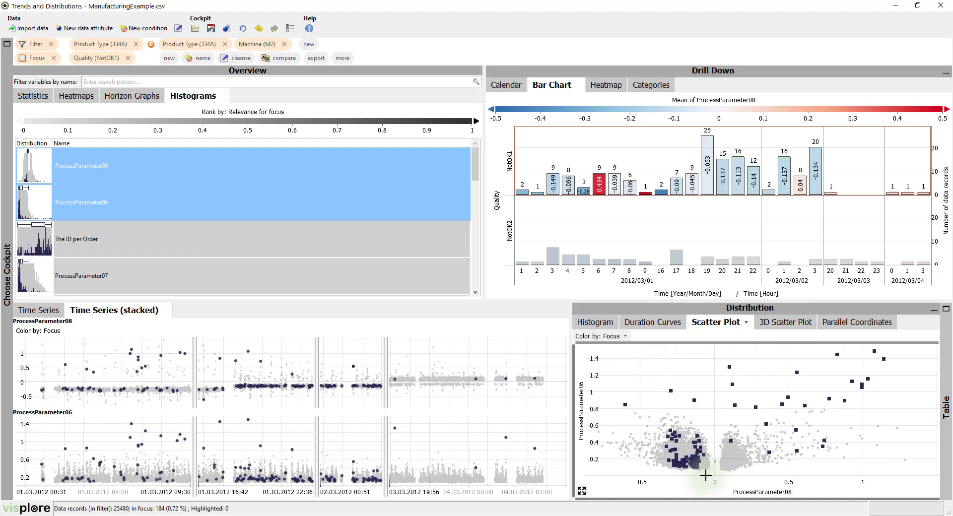
scroll(743, 476, up, 5)
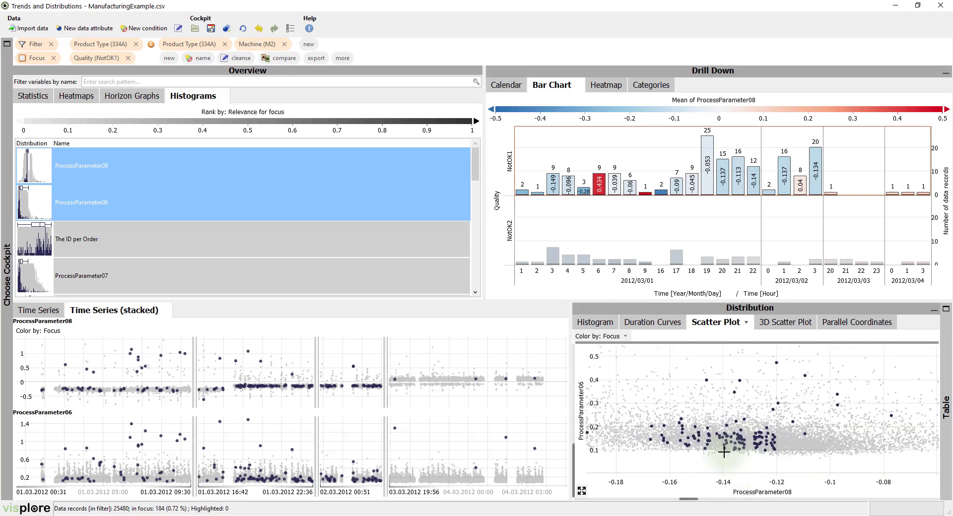
click(583, 490)
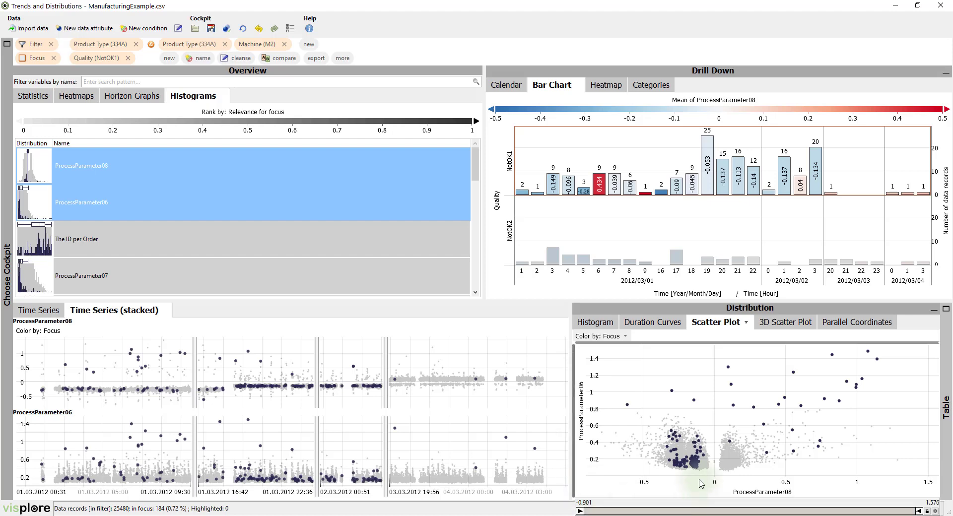
Focus on NotOK2 rejects, compare the ProcessParameter05 and ProcessParameter02 histograms, and zoom the time series
click(509, 229)
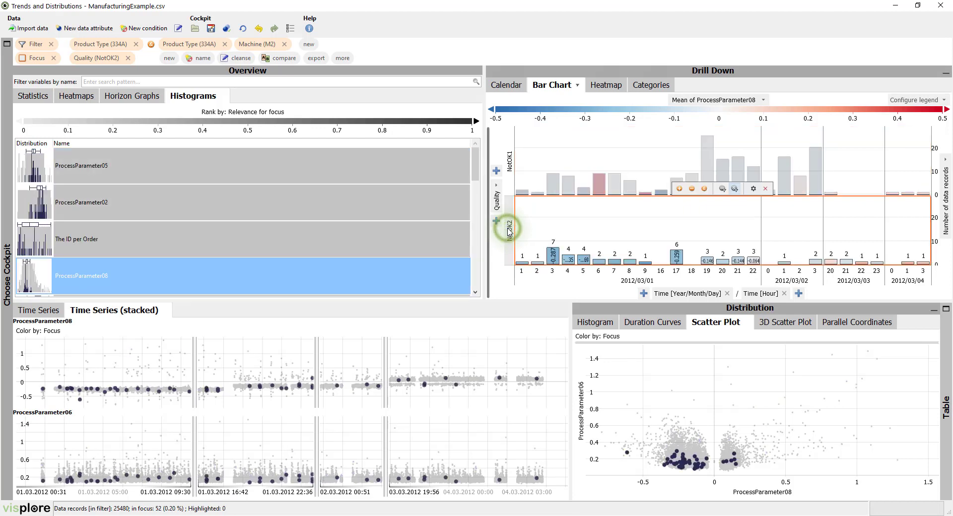
click(187, 175)
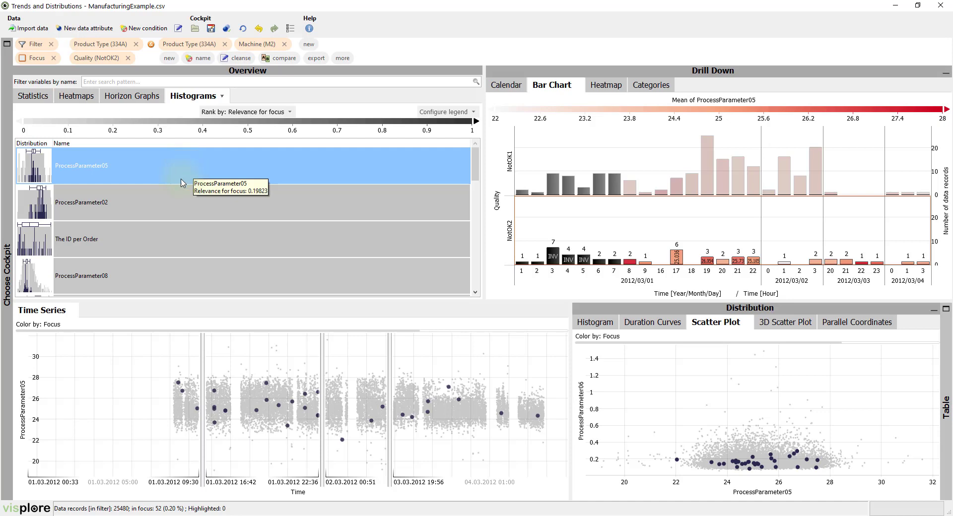
click(173, 201)
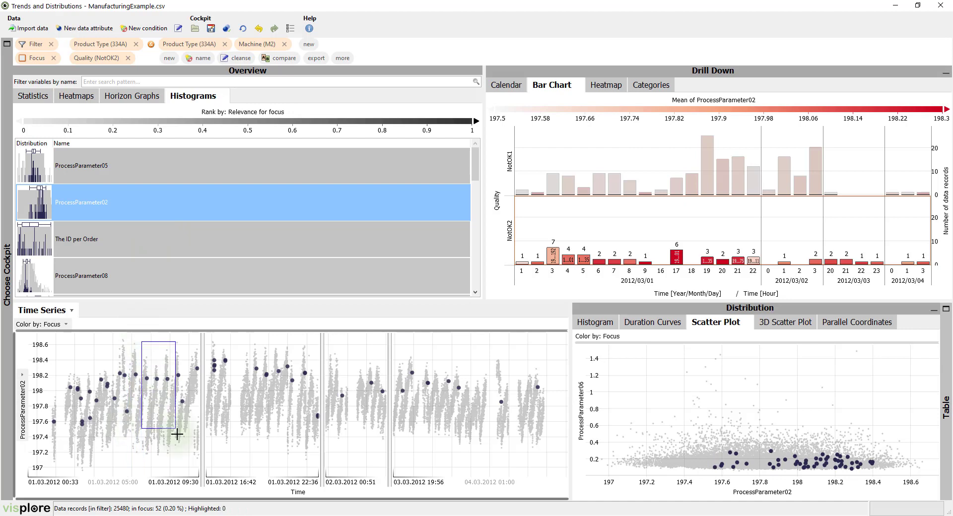
scroll(182, 461, up, 10)
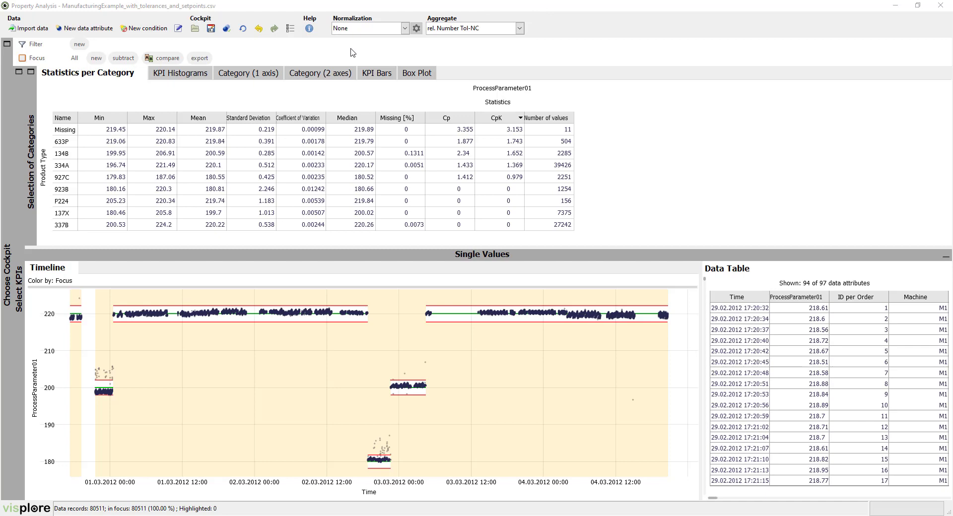
Select 927C's red evening-hour cells on 02.03.2012 in Category (1 axis) and zoom the timeline onto them
click(273, 74)
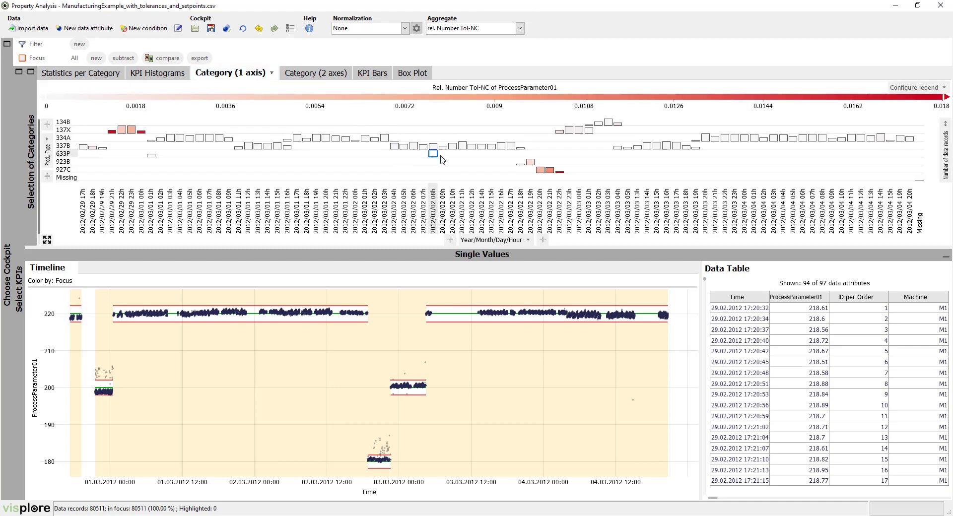
drag(530, 175, 568, 173)
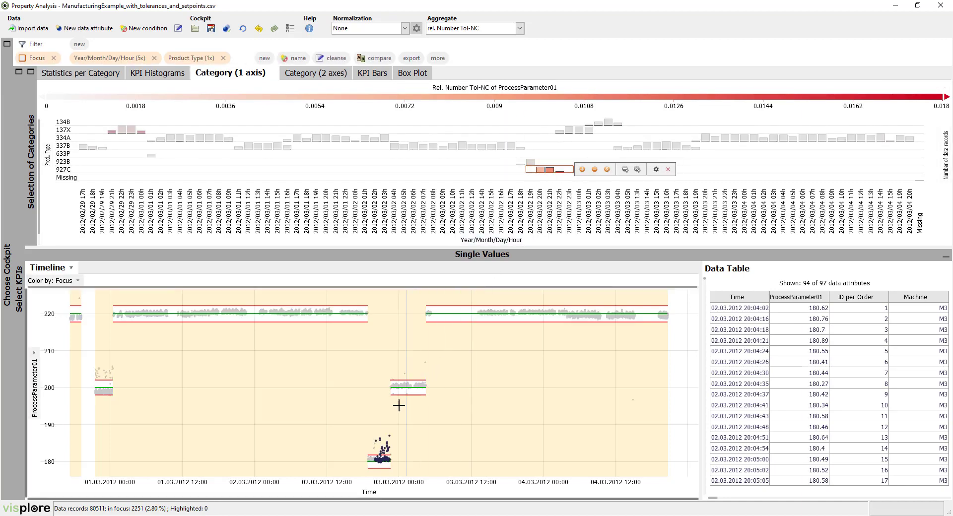
drag(363, 426, 395, 464)
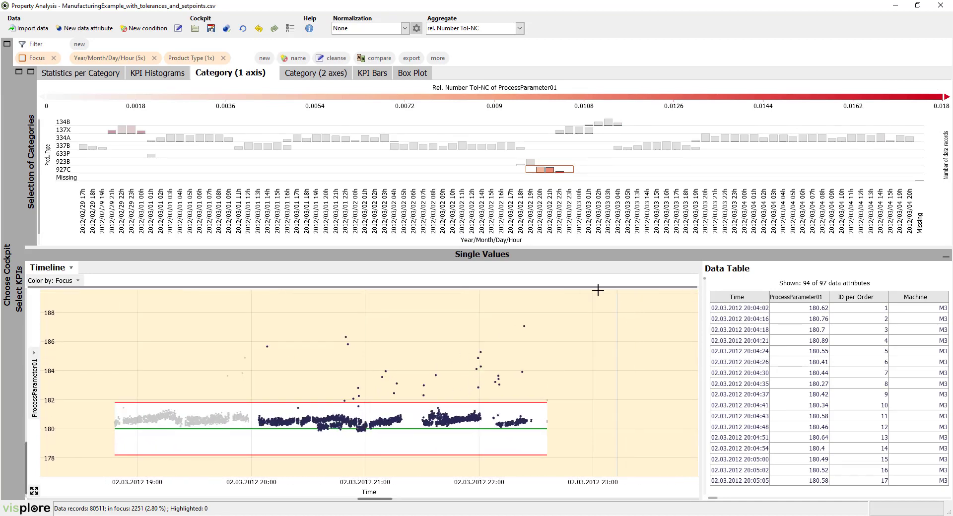
Add a ProcessParameter01 non-conformity selection (25 records), then choose Data export from the Data Table dropdown
click(264, 58)
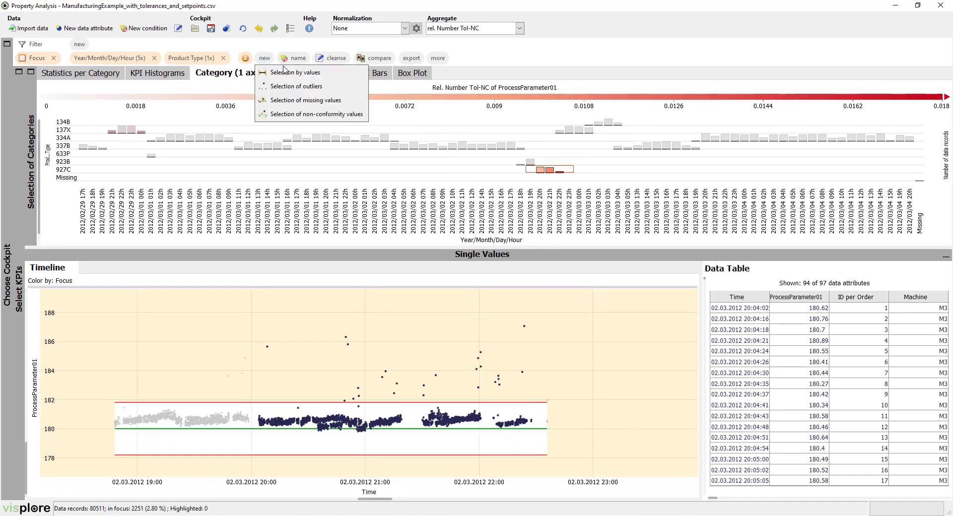
click(340, 114)
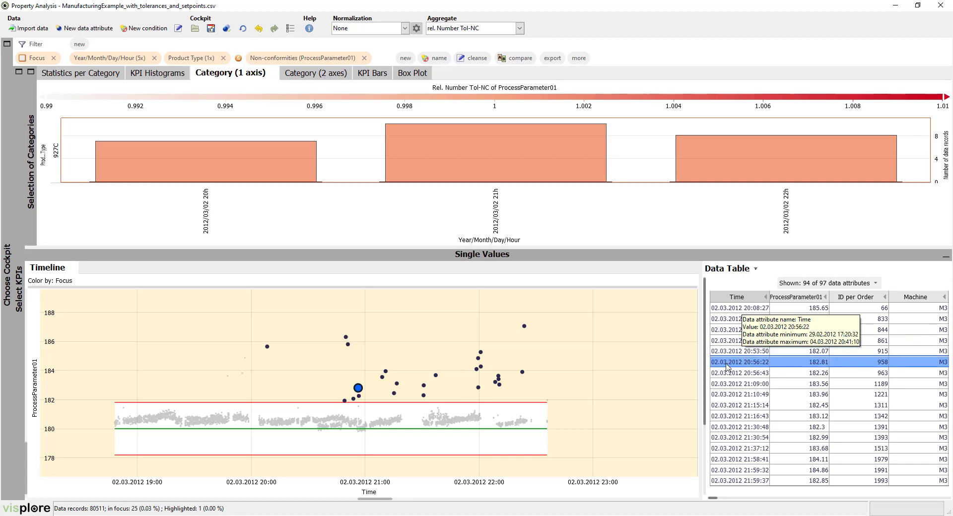
click(739, 268)
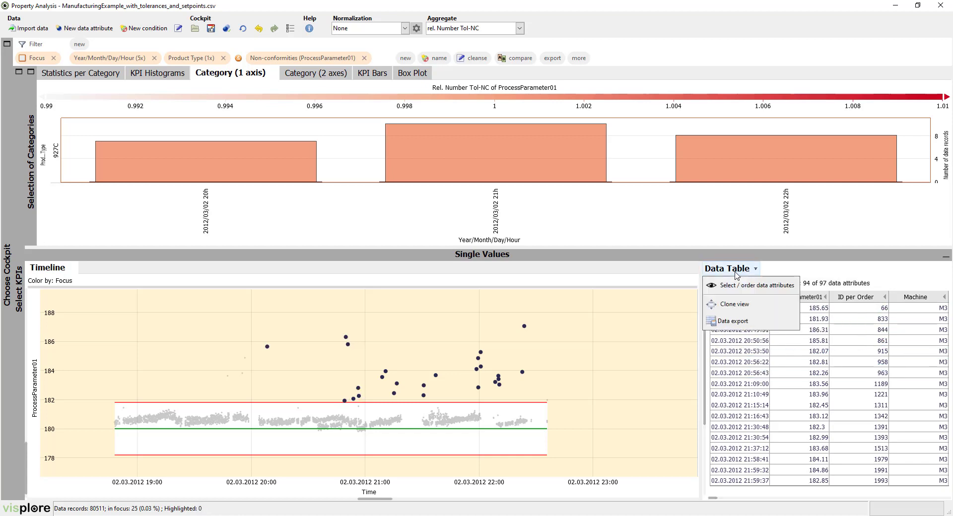